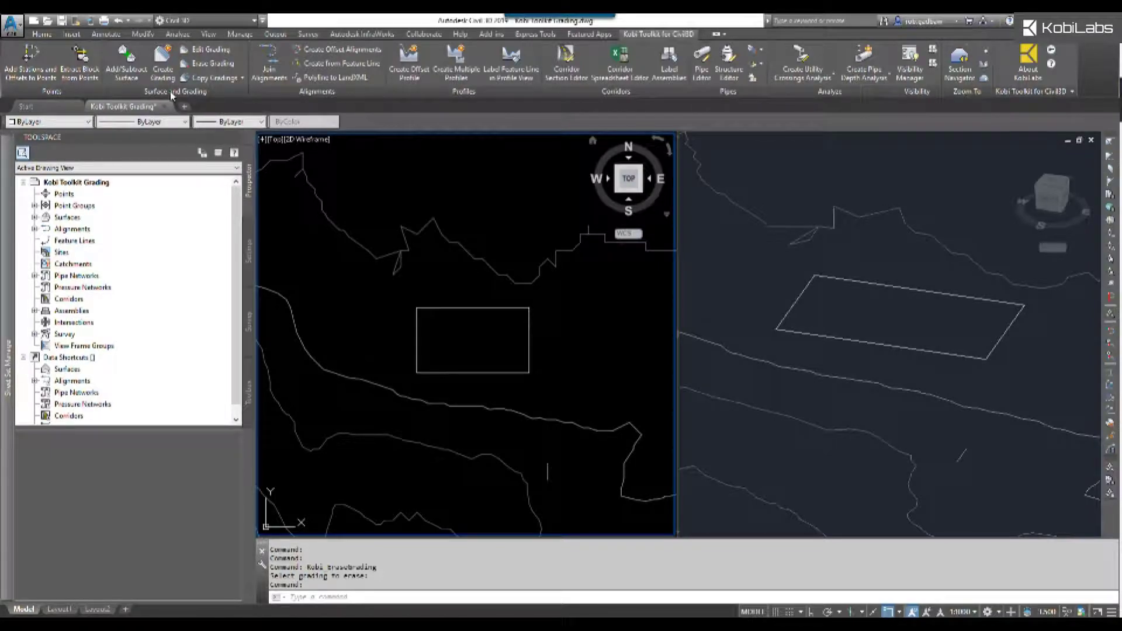
- Lay out a grading on the rectangle's outer side, reversed, from the start point to the bottom edge
left_click(164, 60)
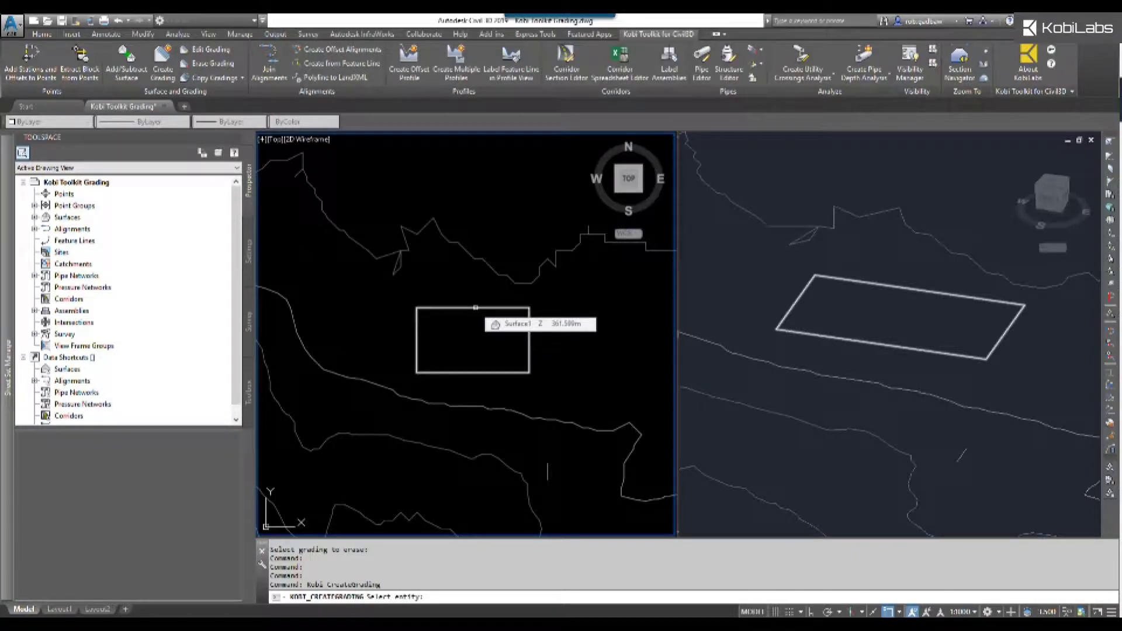
left_click(475, 307)
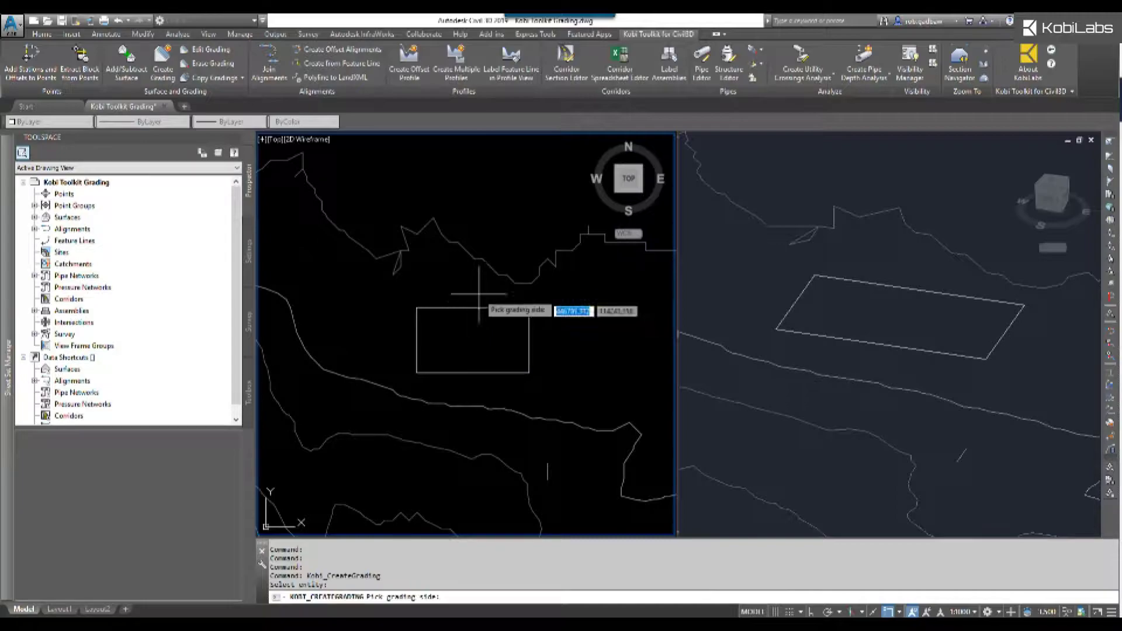
left_click(480, 266)
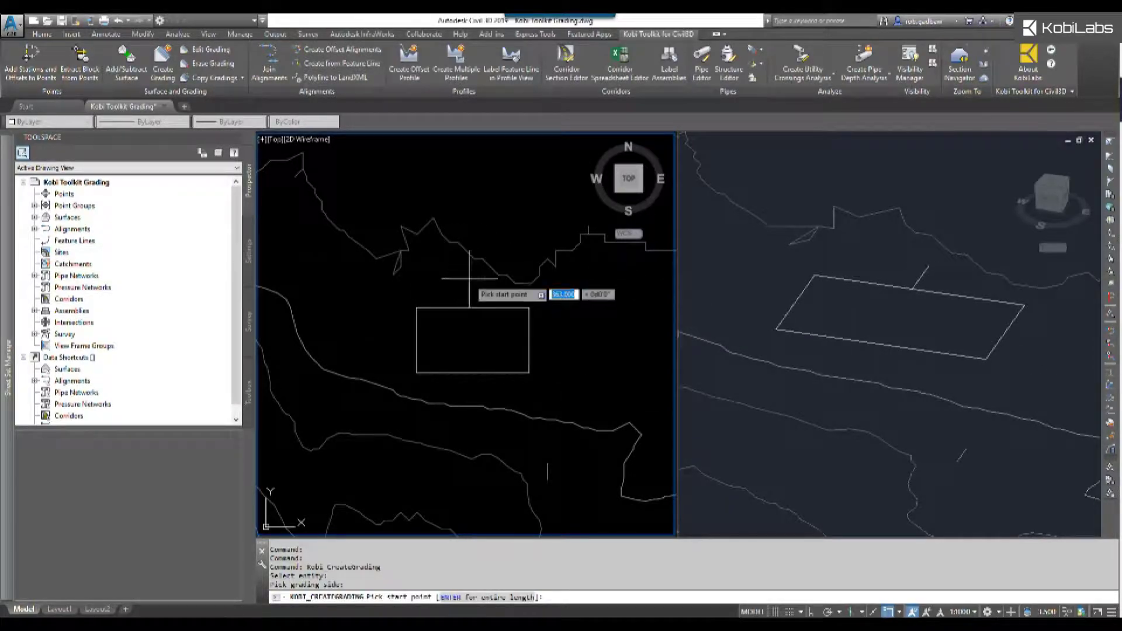
left_click(465, 279)
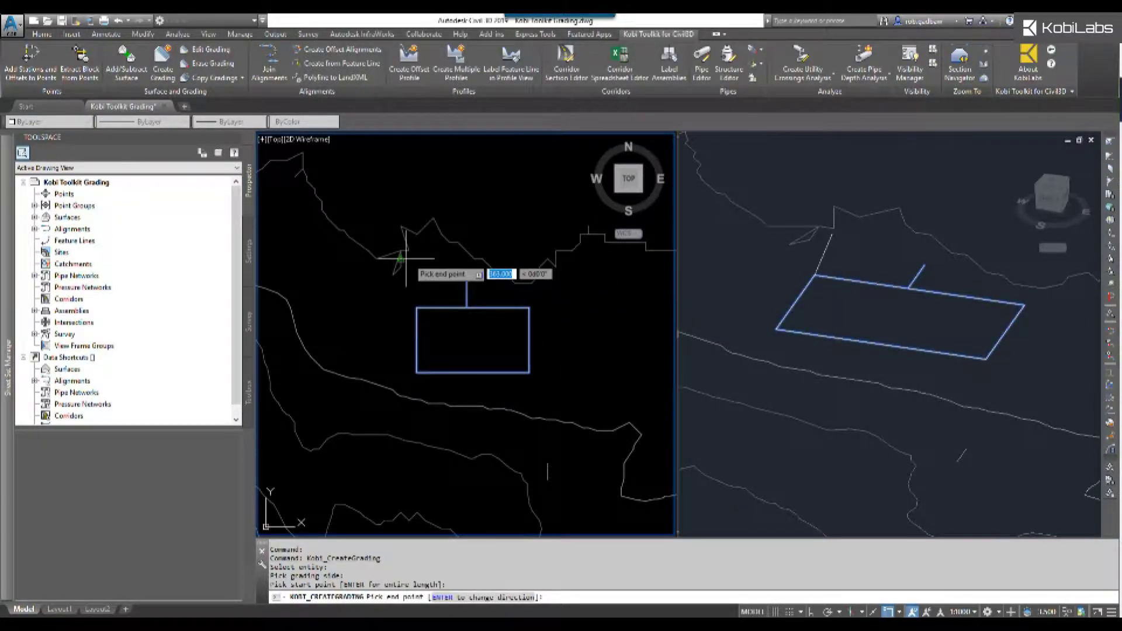
key("Return")
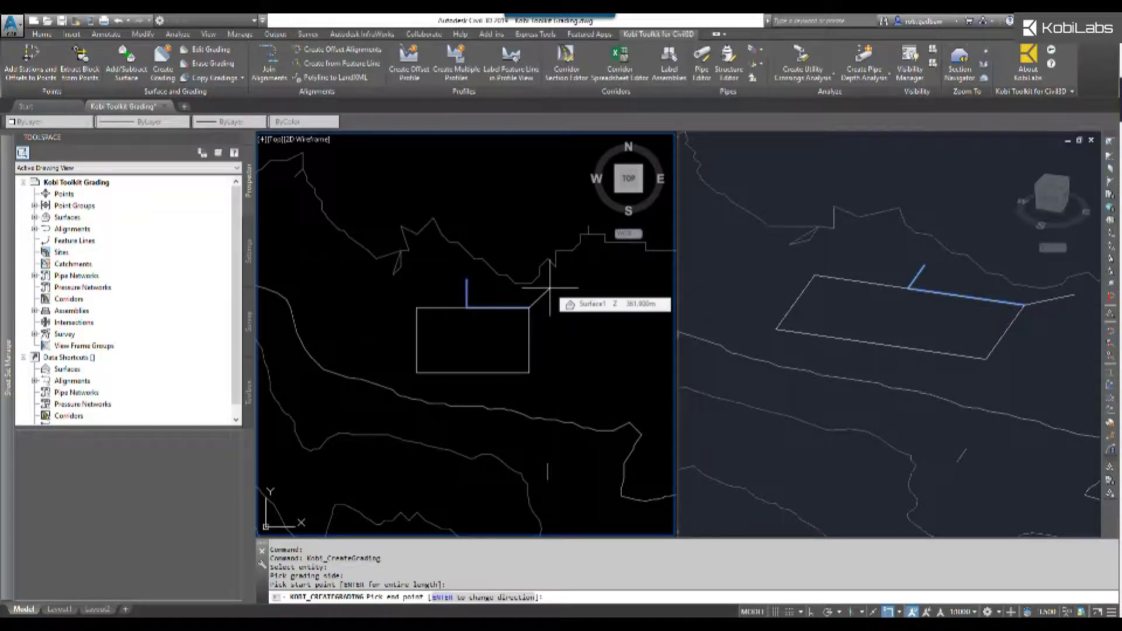
left_click(447, 391)
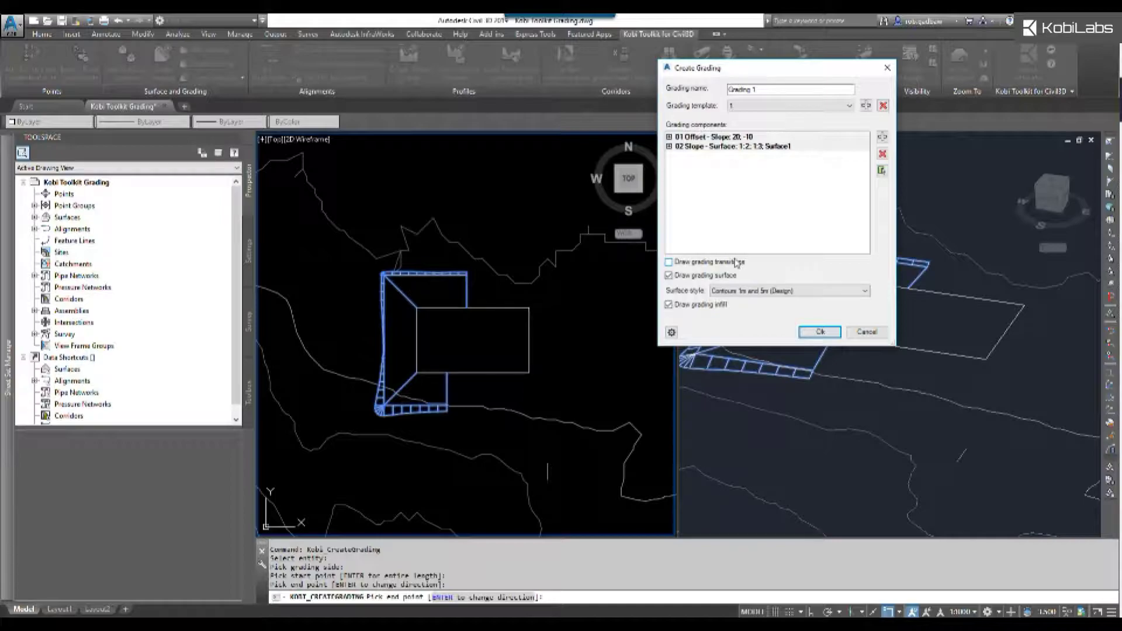
- Return to grading template 1 after trying template 2, then delete both of its components
left_click(848, 106)
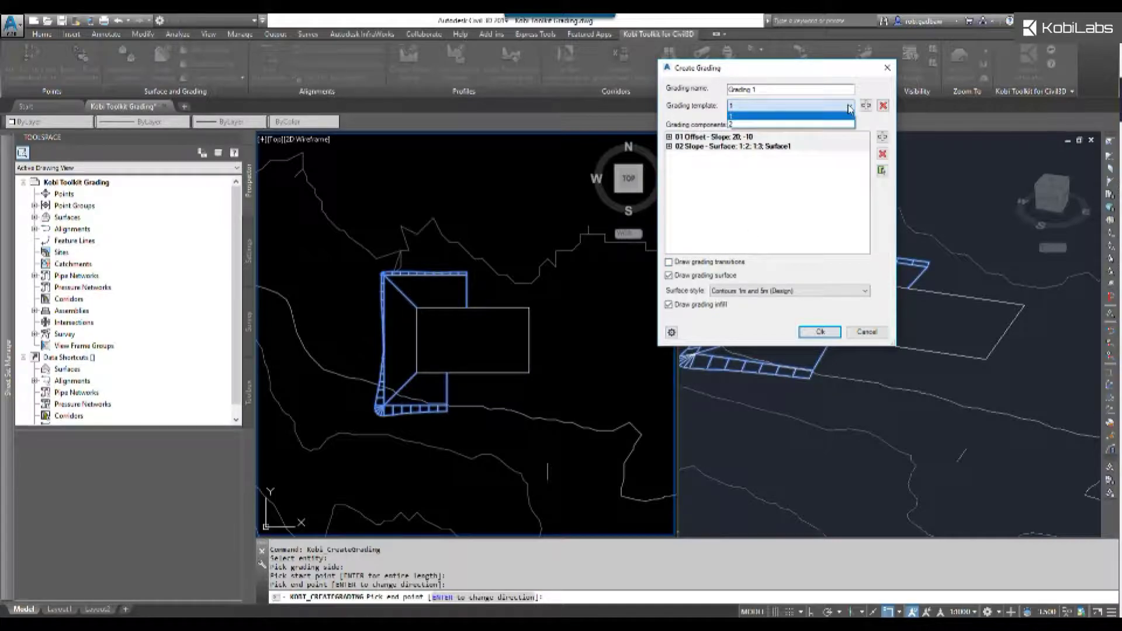
left_click(735, 125)
left_click(755, 107)
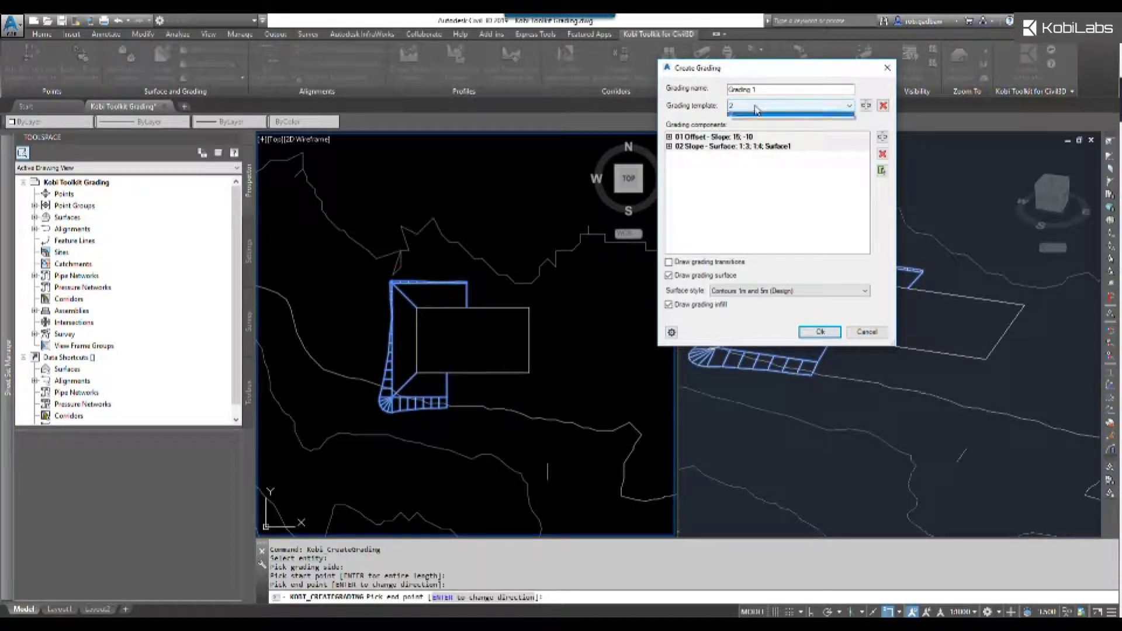
left_click(741, 117)
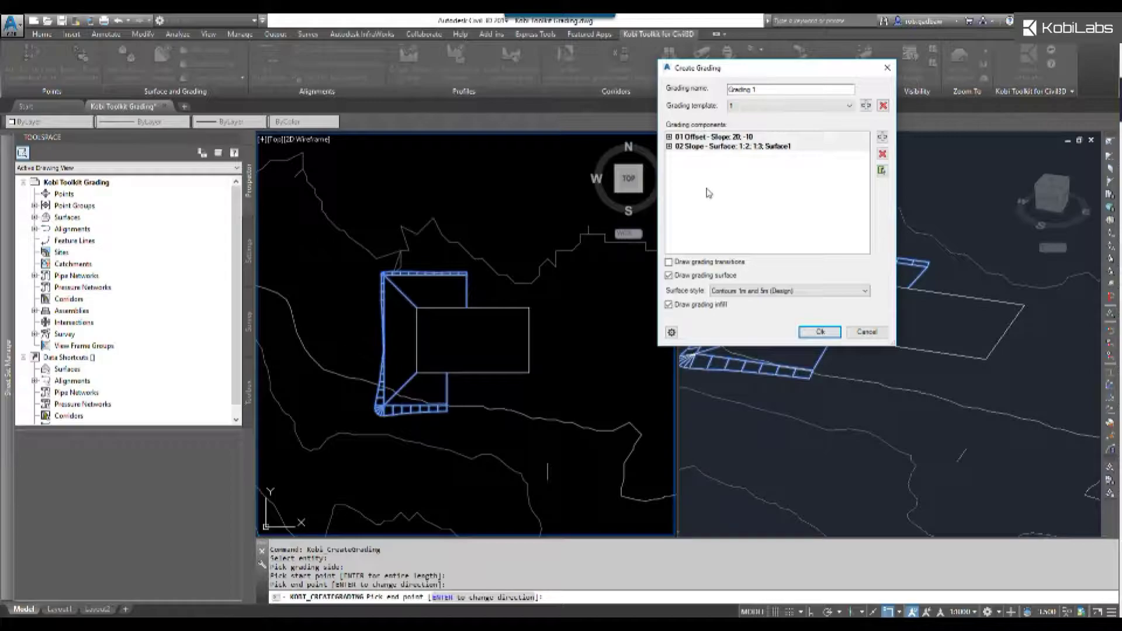
left_click(882, 154)
left_click(882, 155)
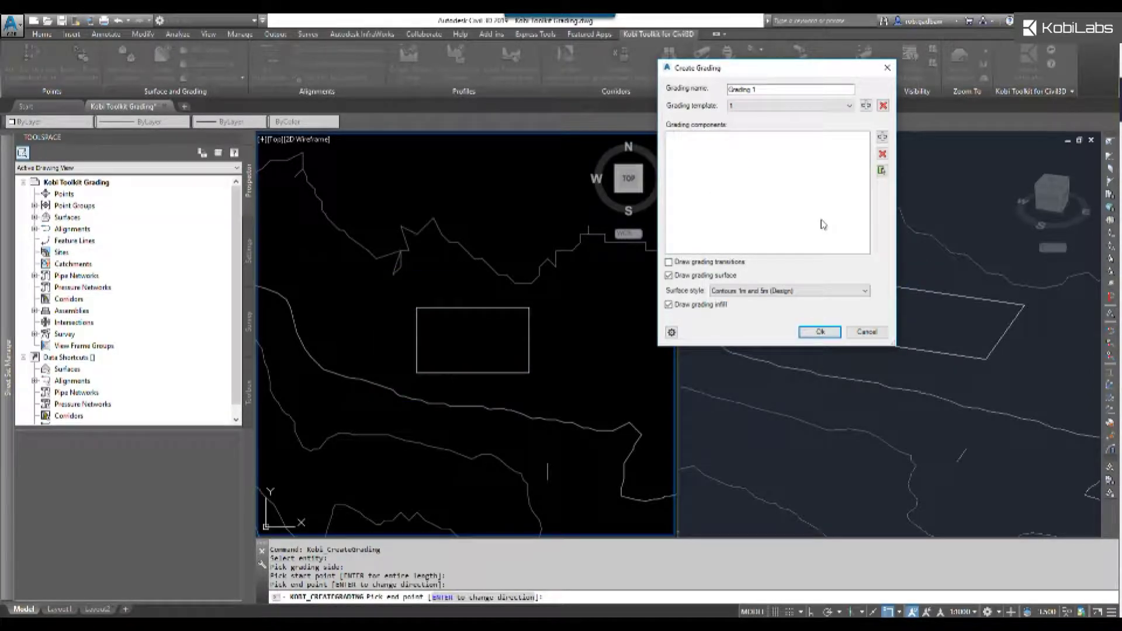
- Add an Offset - Slope component with the slope format set to percent
left_click(881, 137)
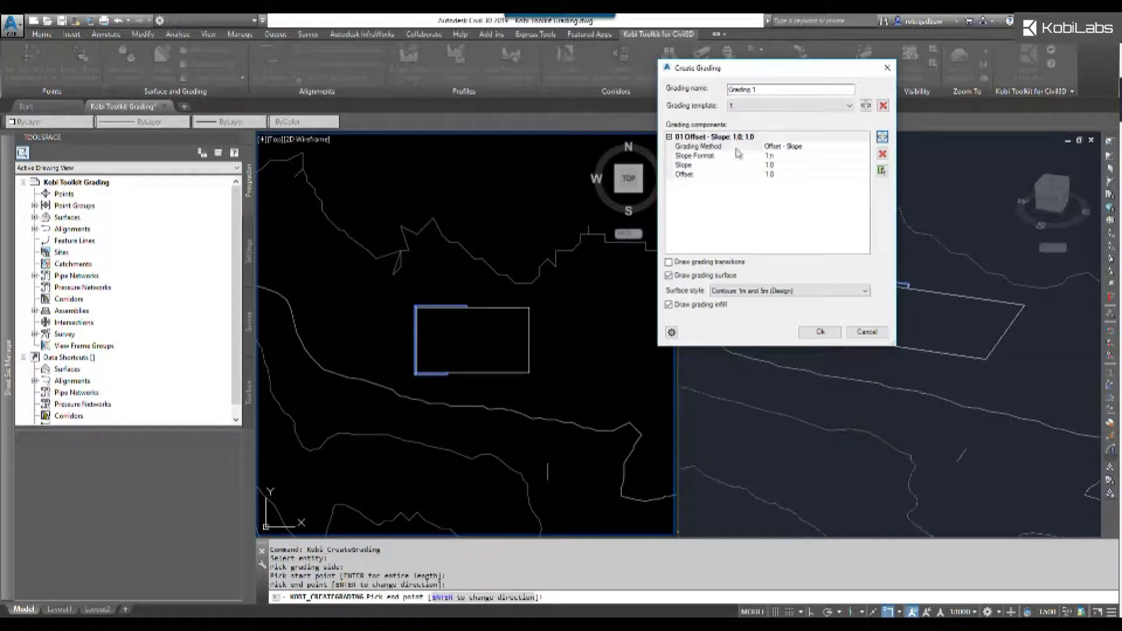
left_click(844, 146)
left_click(847, 146)
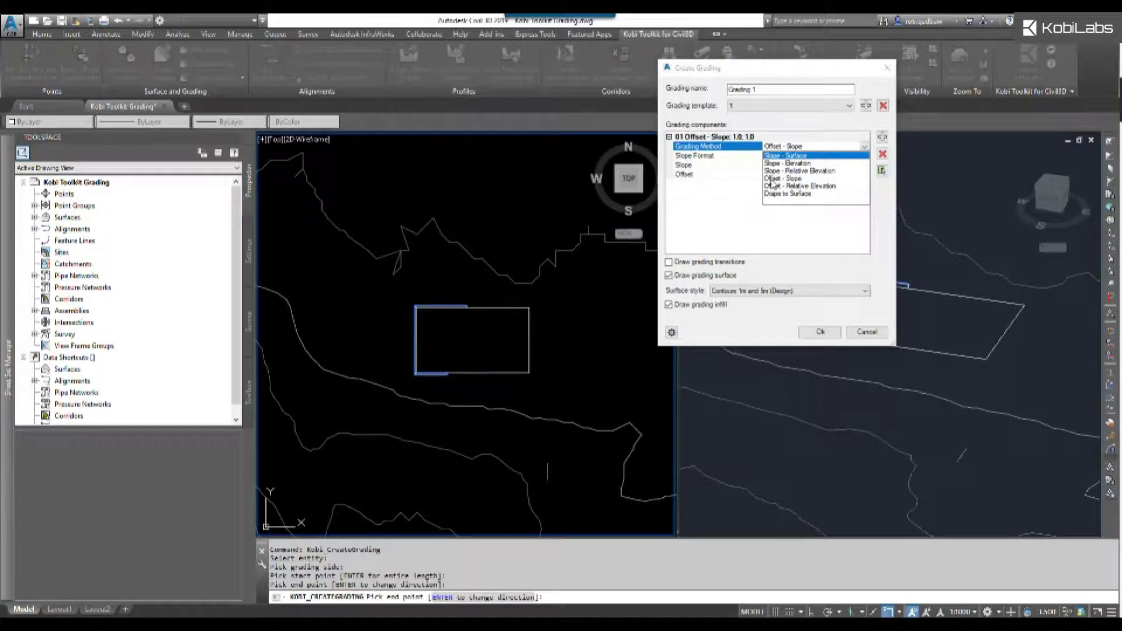
left_click(773, 178)
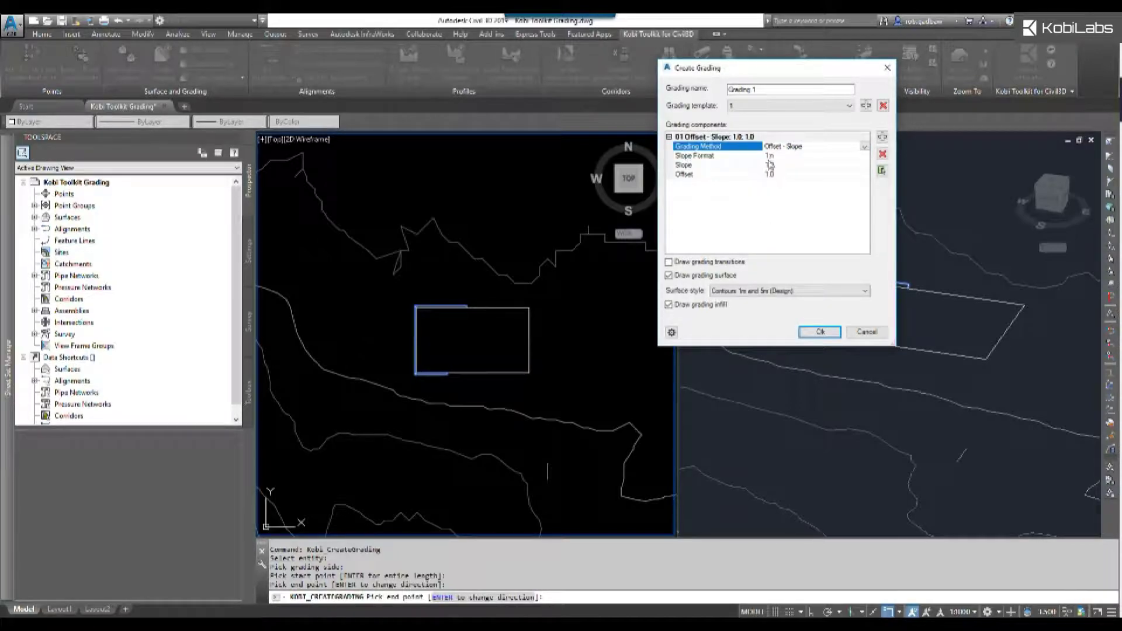
left_click(824, 155)
left_click(862, 156)
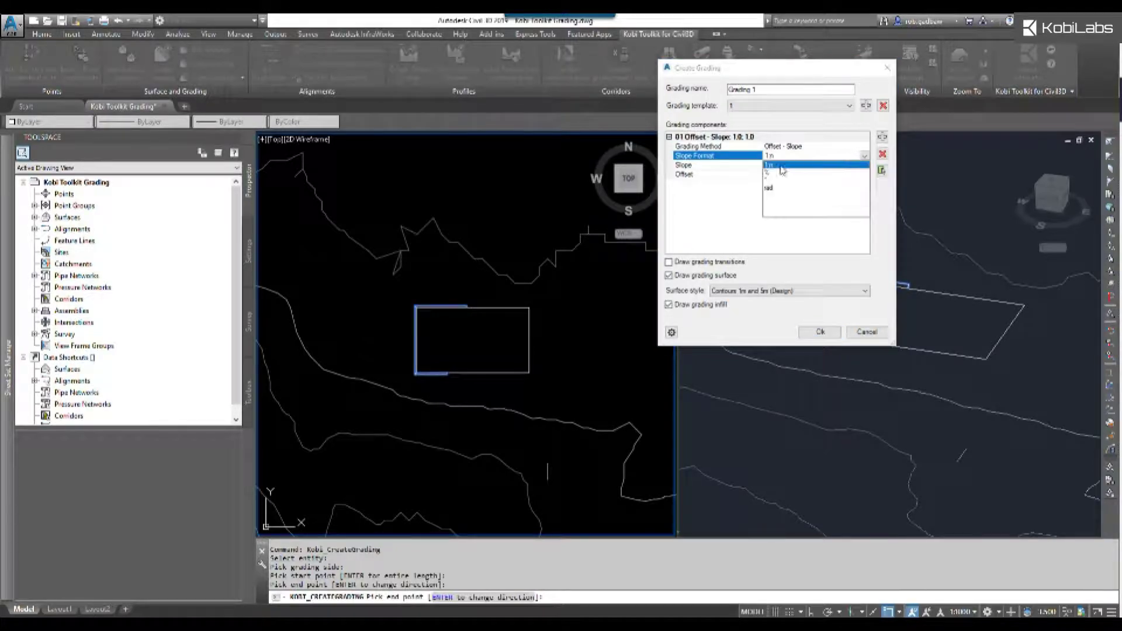
left_click(769, 177)
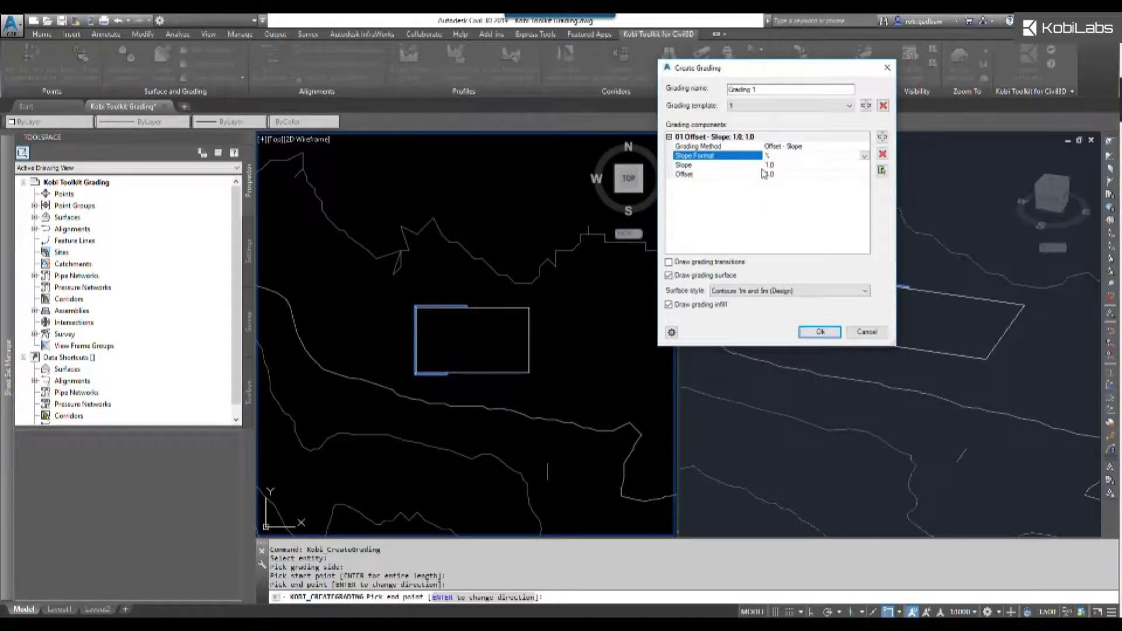
- Give the offset component a slope of -10 and an offset of 15
left_click(791, 167)
left_click_drag(792, 168, 755, 165)
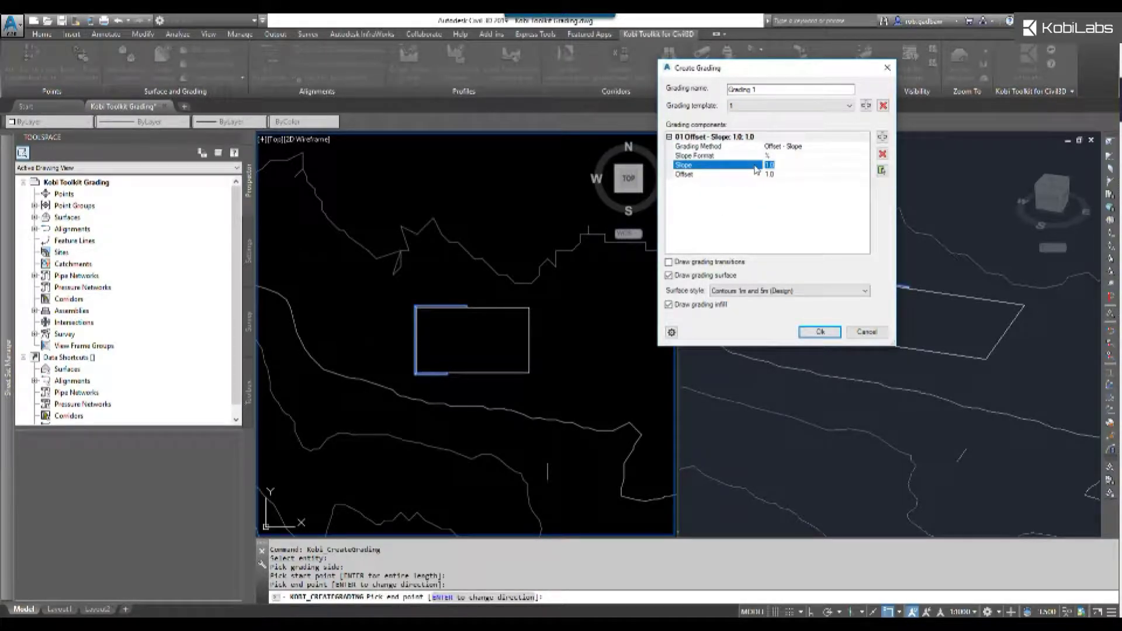
left_click(785, 175)
double_click(781, 174)
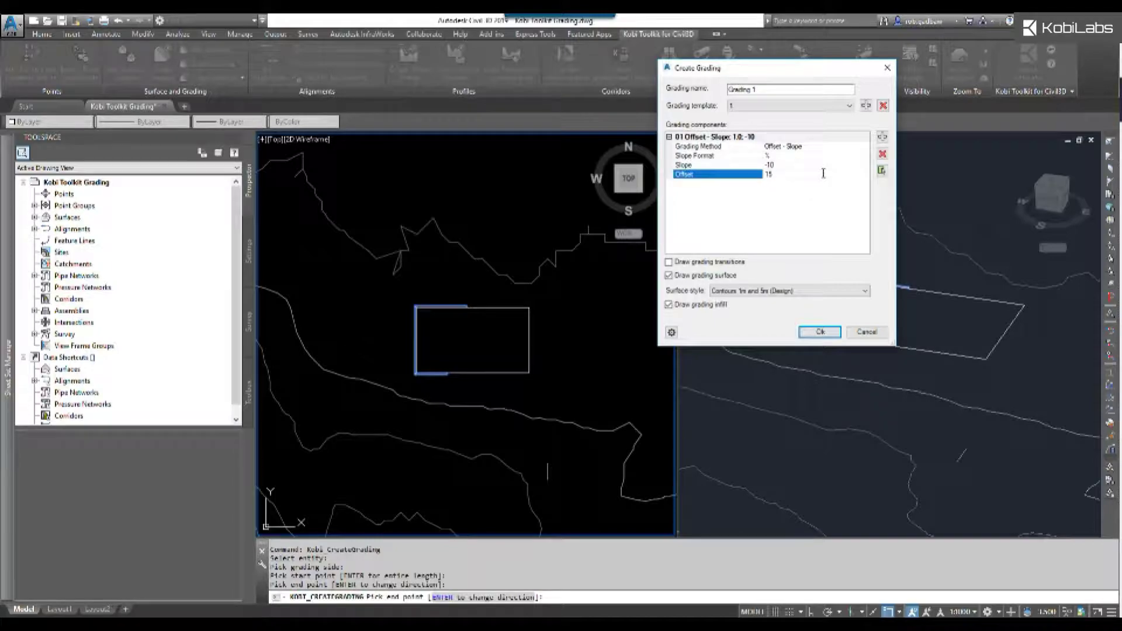
key("Return")
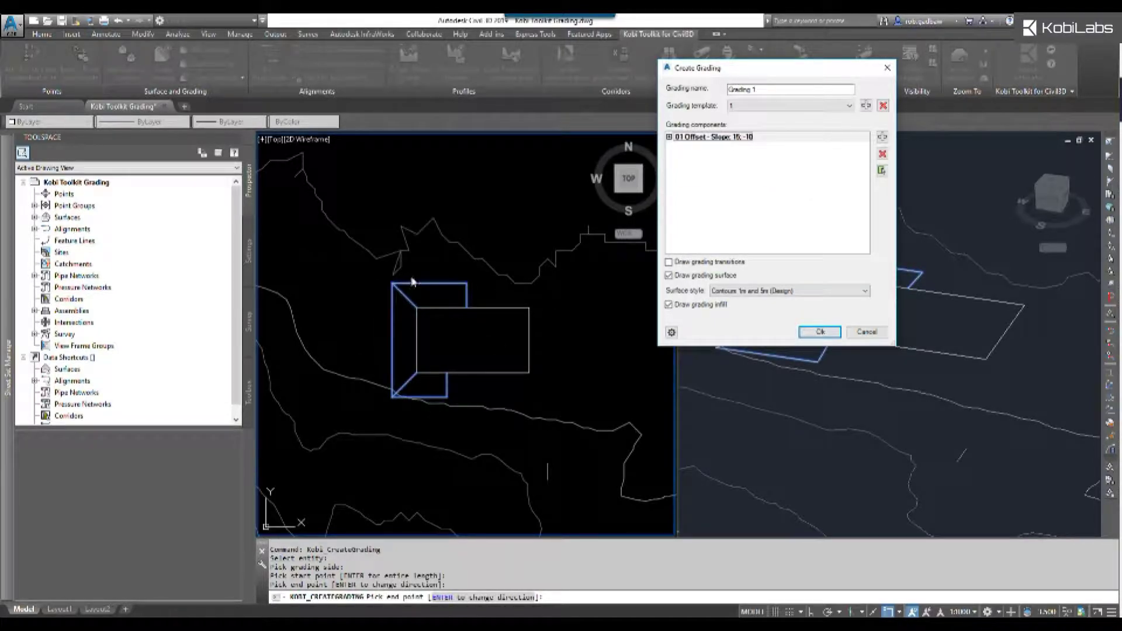
- Add a Slope - Surface component with cut slope 1:2 and fill slope 1:3
left_click(883, 138)
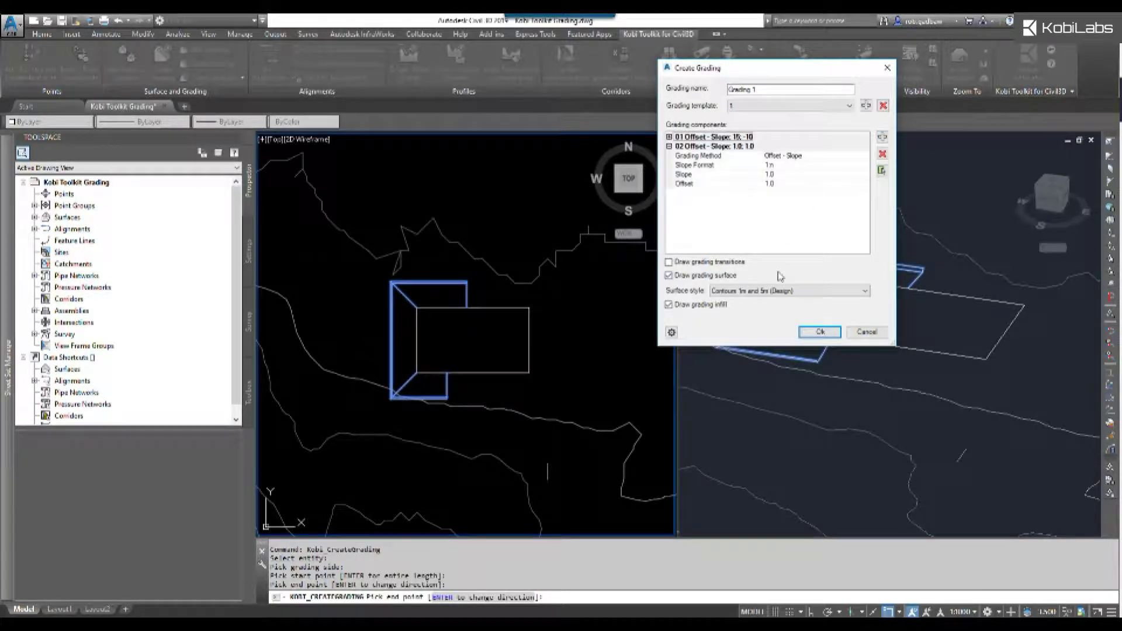
left_click(814, 159)
left_click(814, 160)
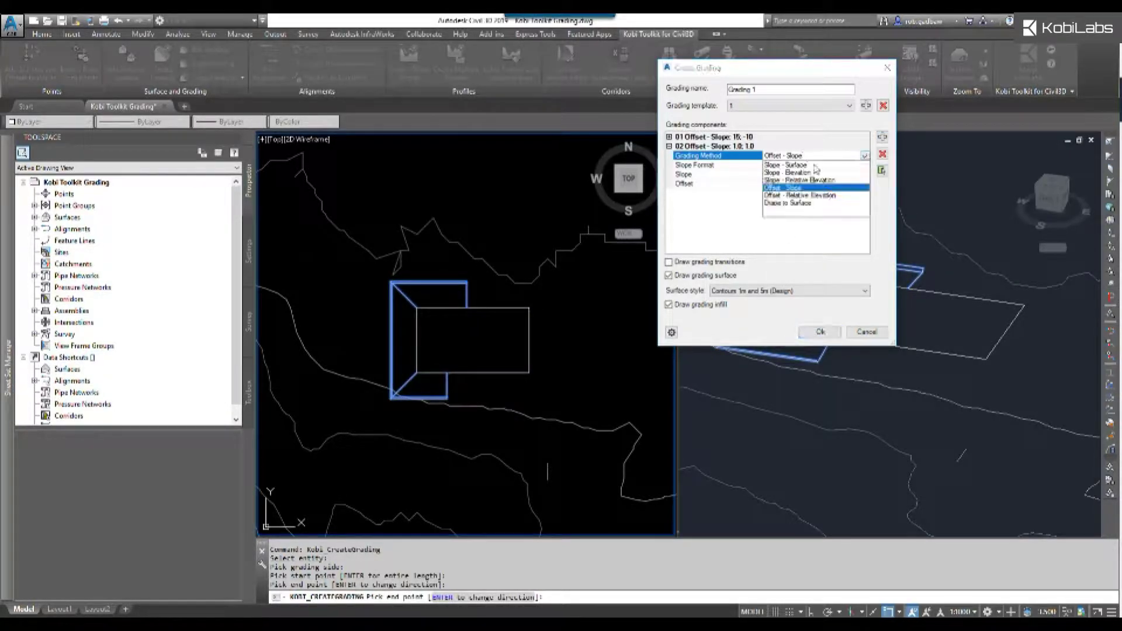
left_click(775, 169)
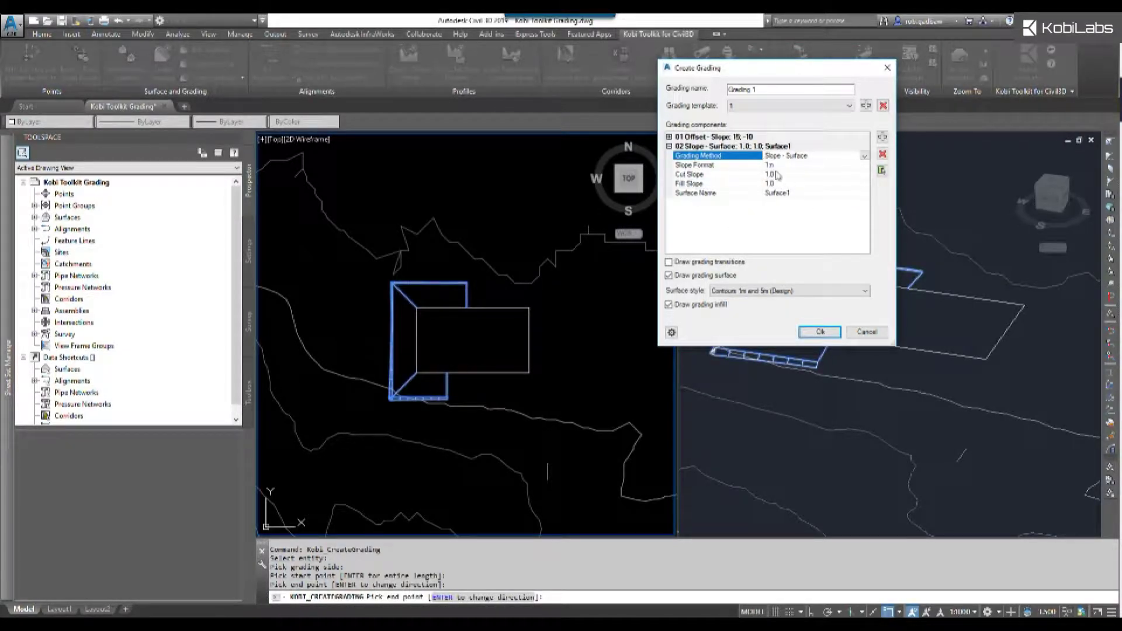
left_click(757, 174)
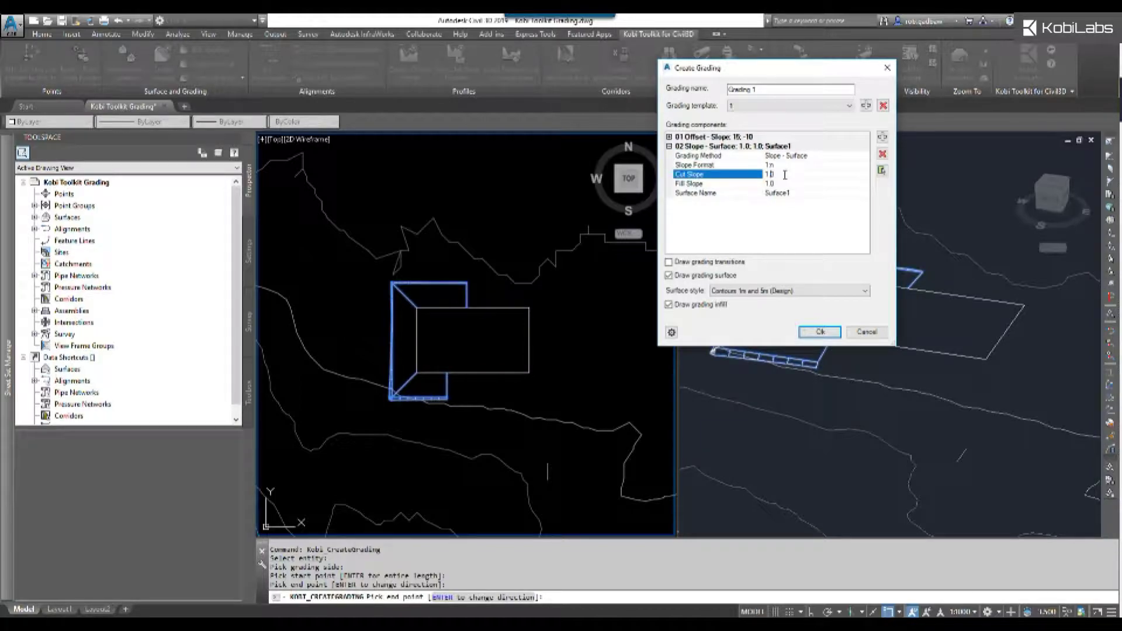
left_click(759, 184)
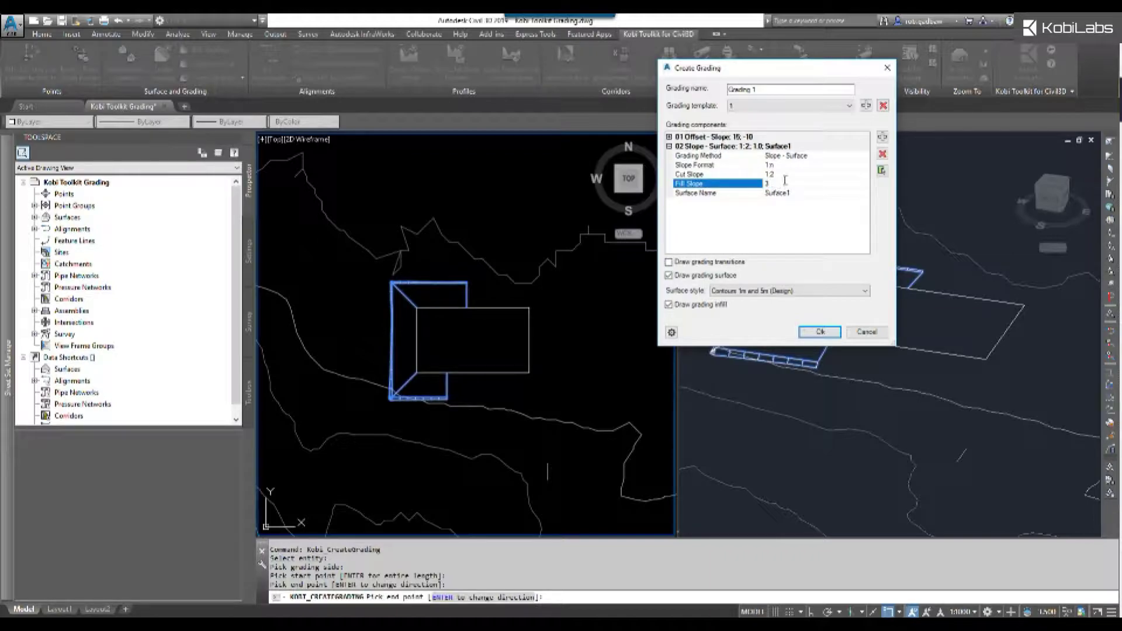
type("3")
key("Return")
- Set Surface1 as the slope component's target surface
left_click(670, 147)
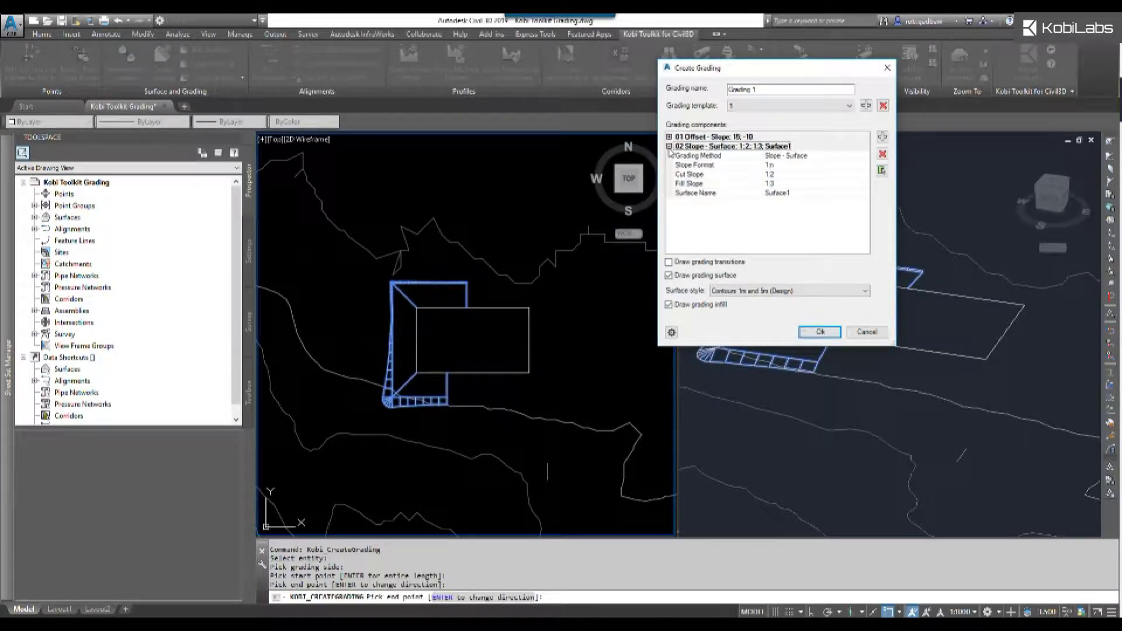
left_click(809, 193)
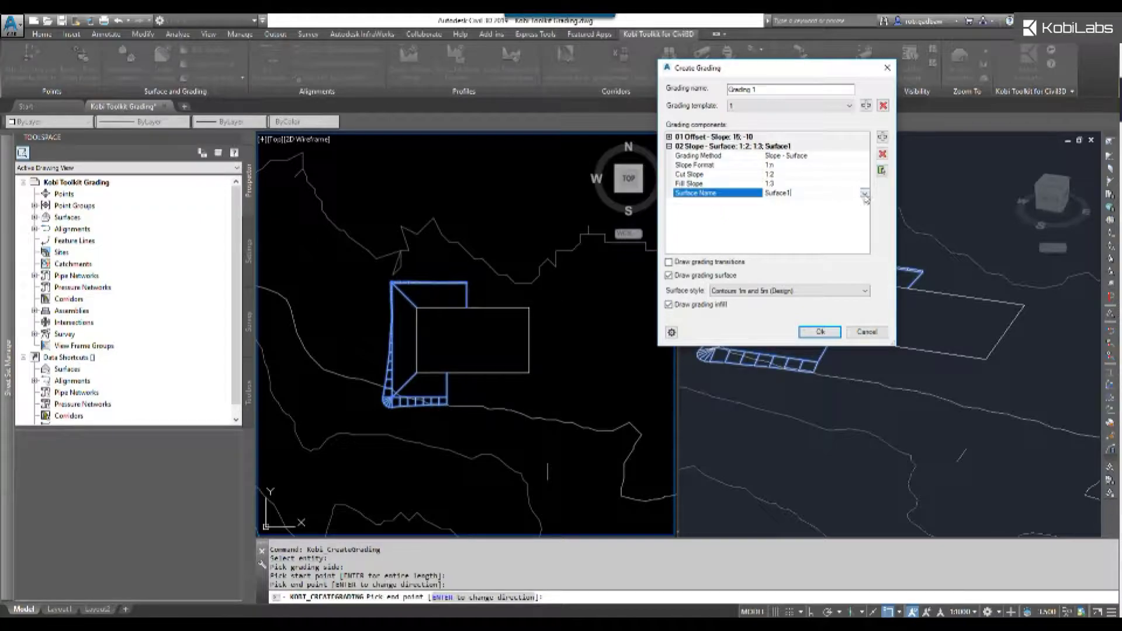
left_click(864, 193)
left_click(783, 203)
- Enable grading transitions and taper the offset from 15 to 5 with an ending slope of -10
left_click(669, 263)
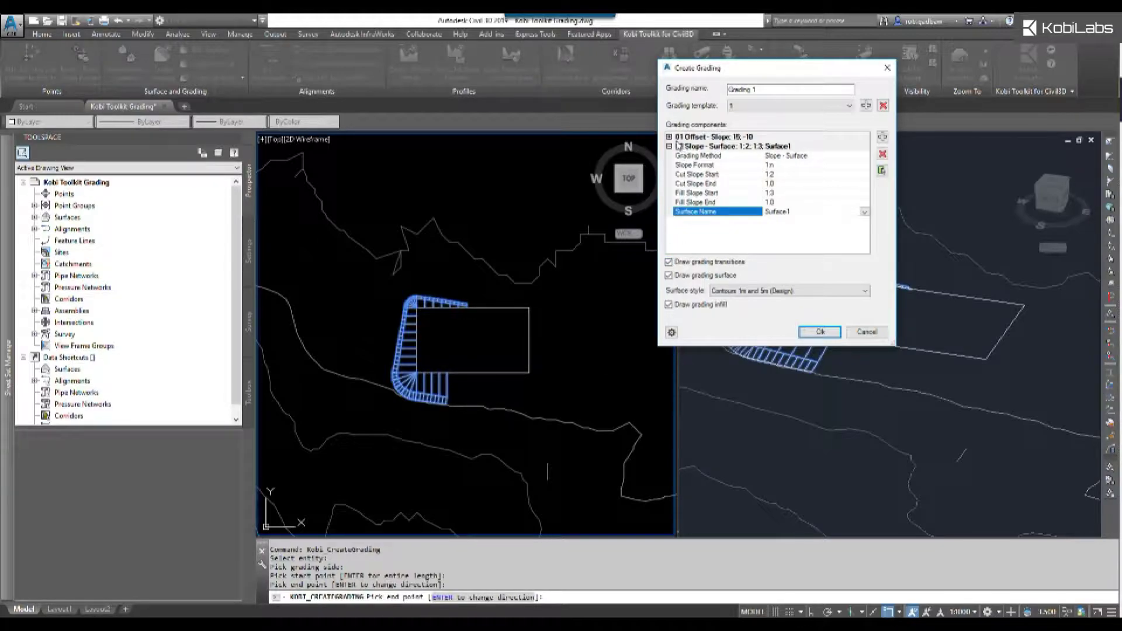
left_click(669, 137)
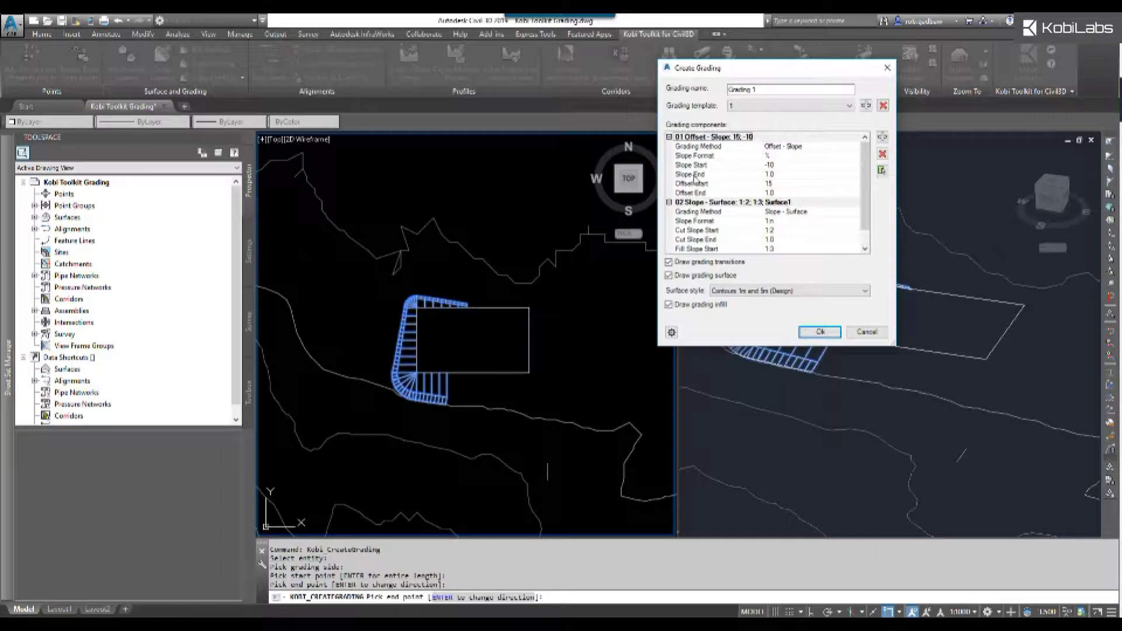
left_click(781, 174)
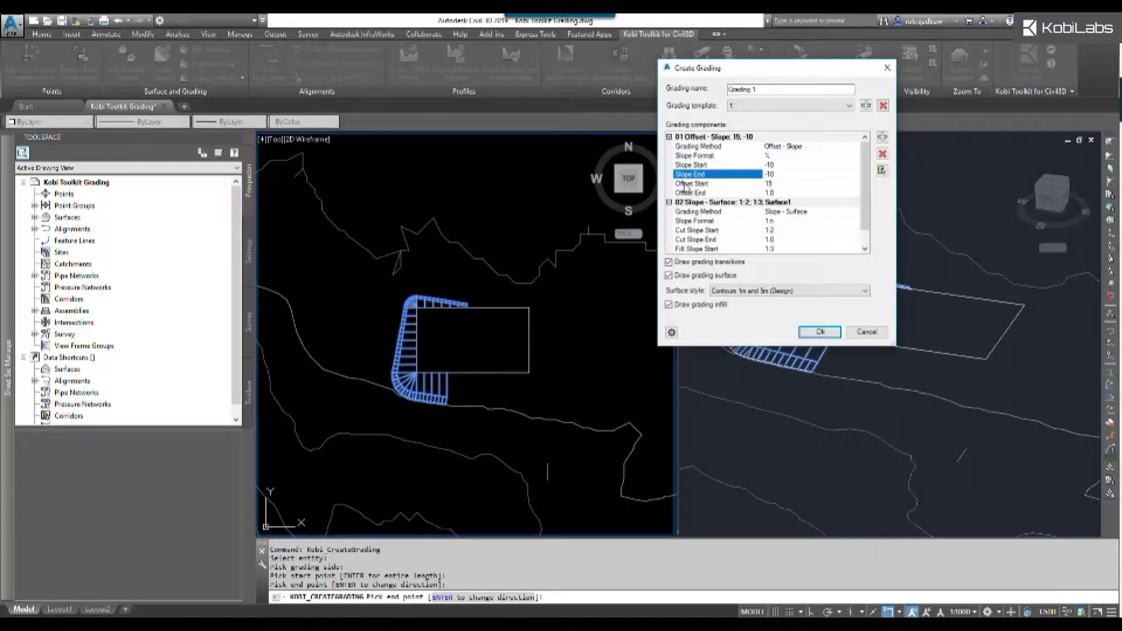
left_click(783, 183)
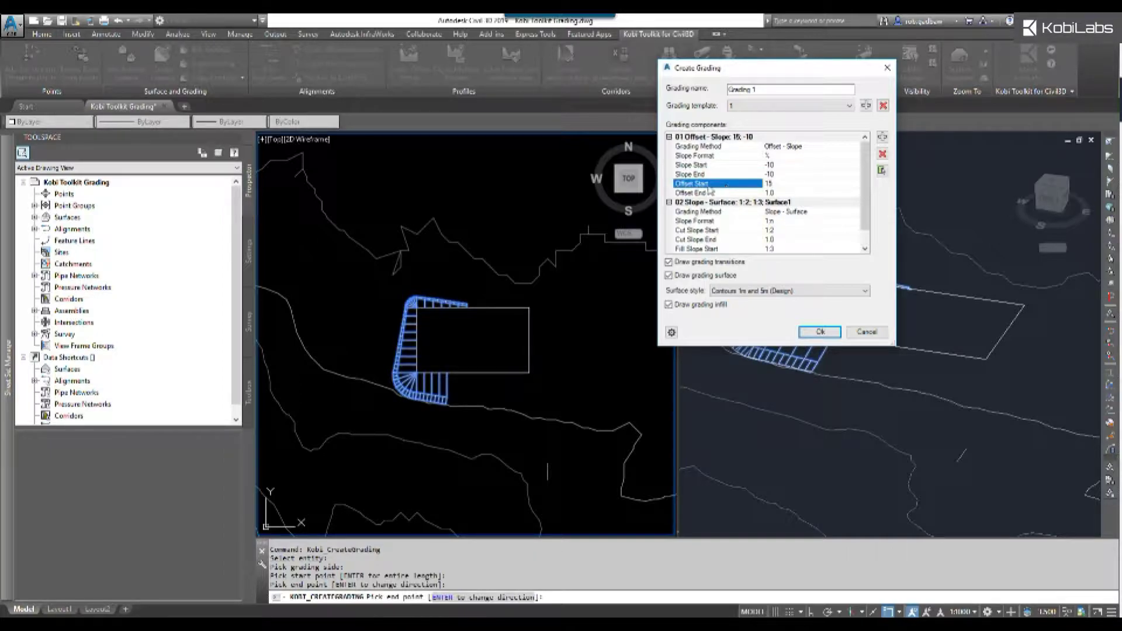
left_click(781, 192)
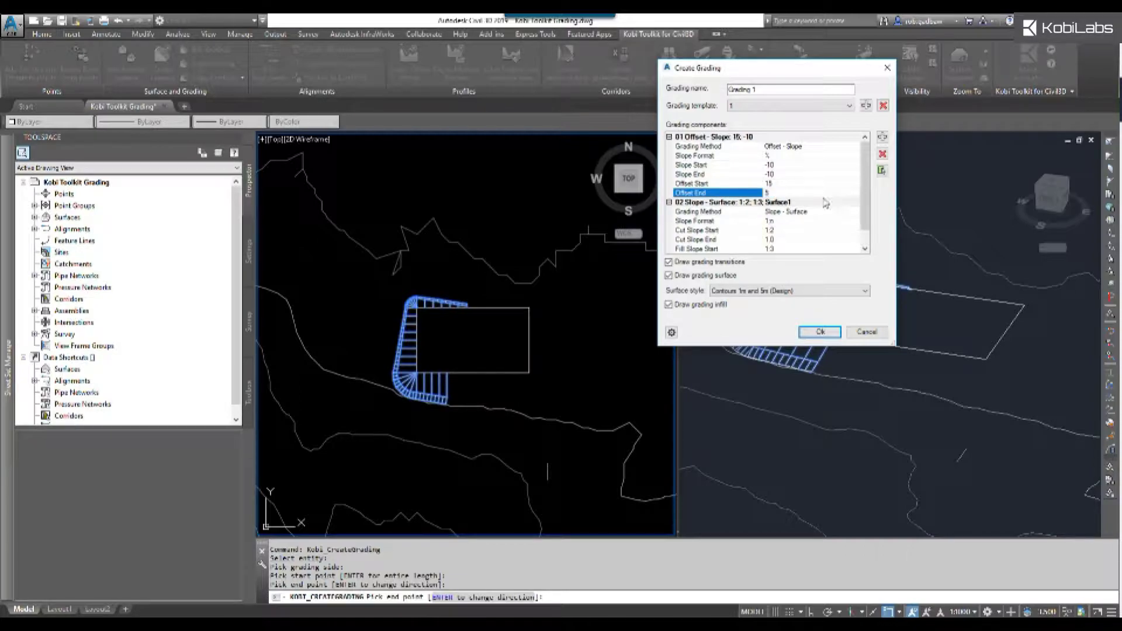
left_click(783, 185)
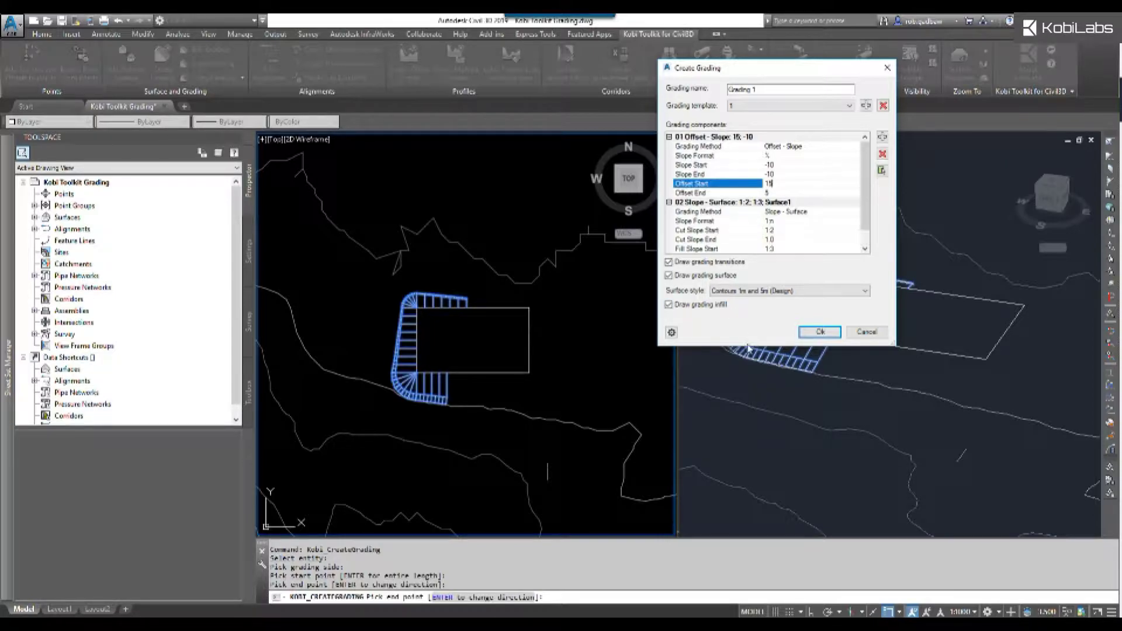
- Apply Kobi grading settings with angular spacing 0.1 and grips enabled
left_click(671, 333)
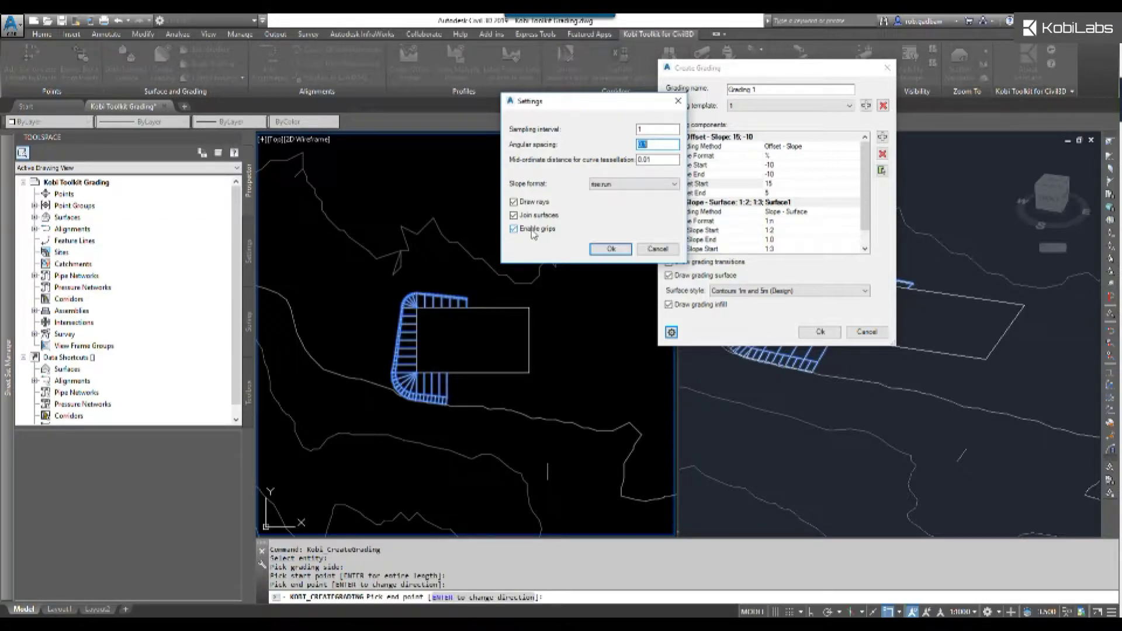
left_click(610, 250)
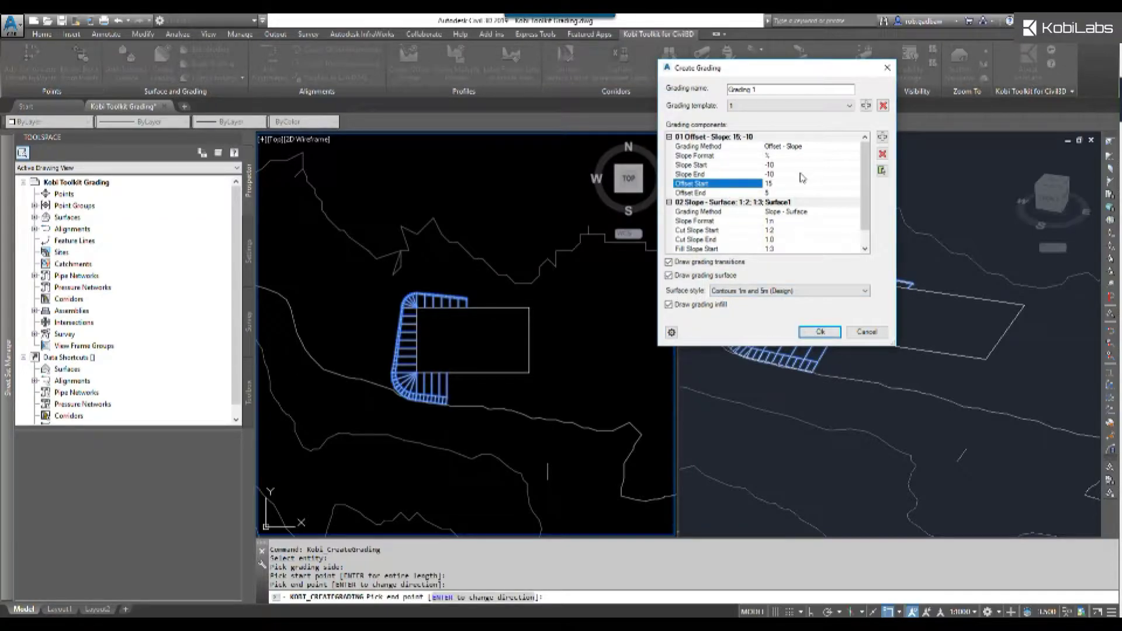
- Save the setup as grading template '3', disable transitions, and create Grading 1
left_click(866, 106)
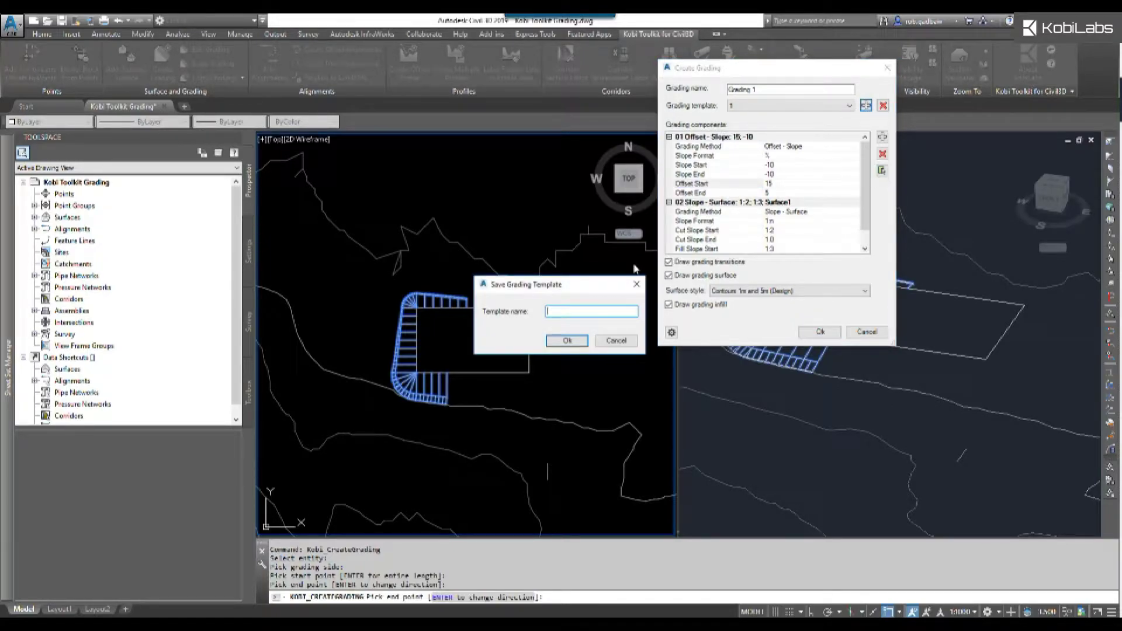
type("3")
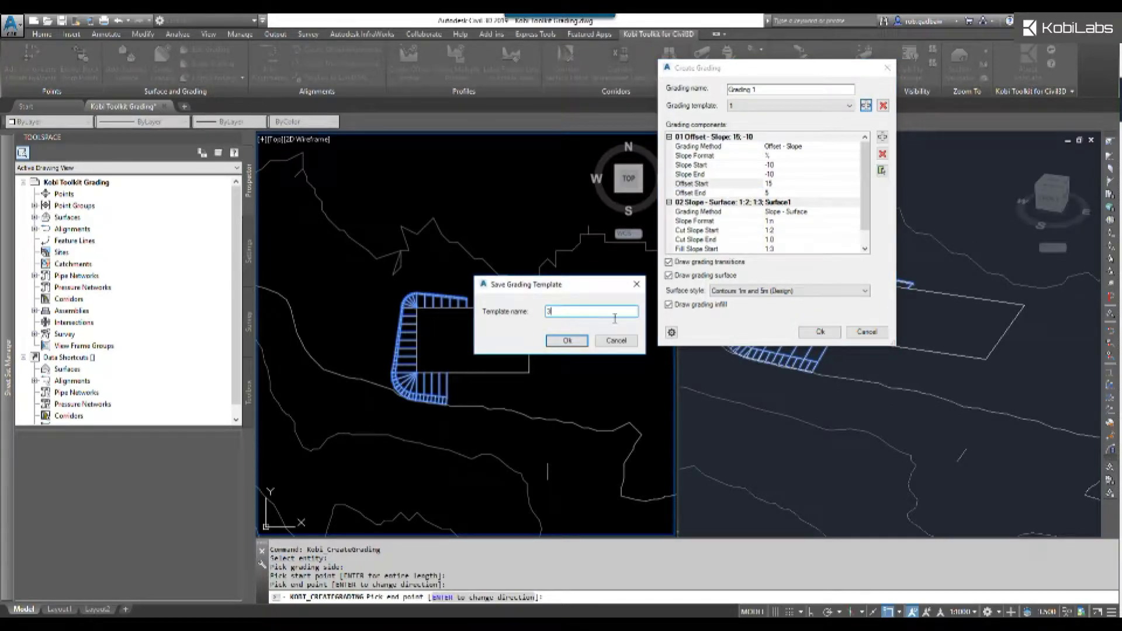
left_click(567, 341)
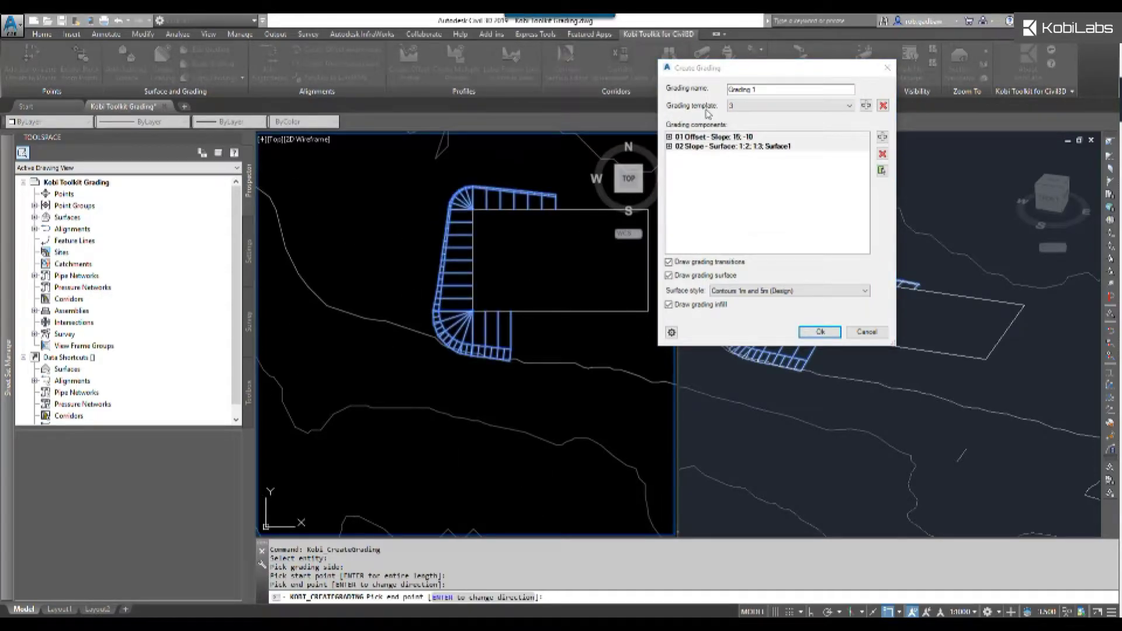
left_click(669, 262)
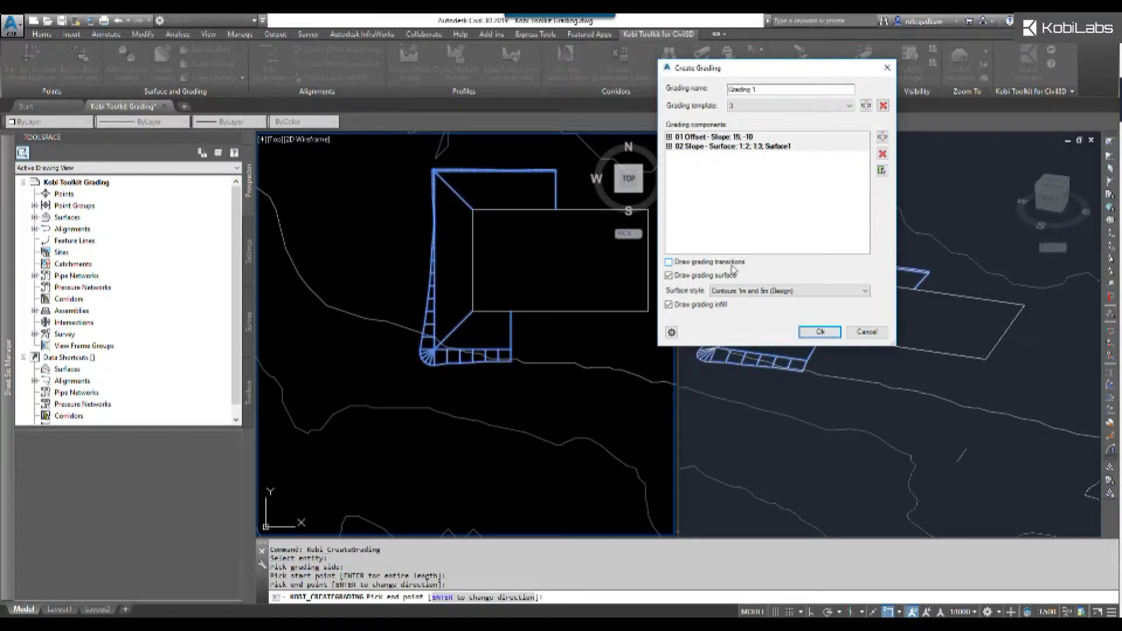
left_click(820, 332)
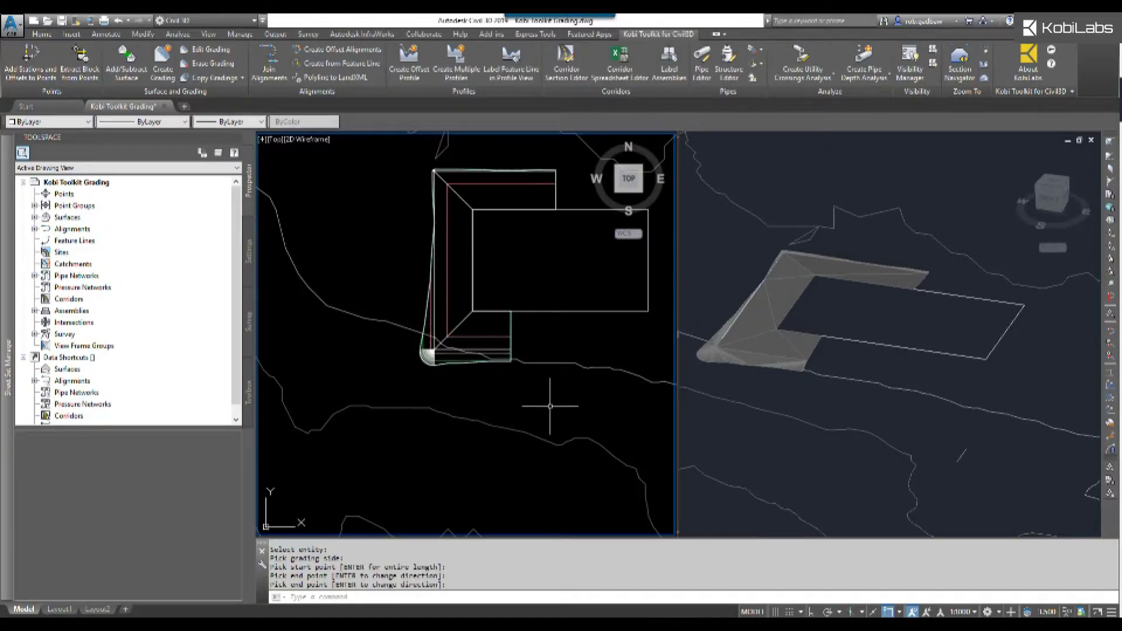
- Stretch two grips on Grading 1's west edge outward to widen the slope there
left_click(447, 310)
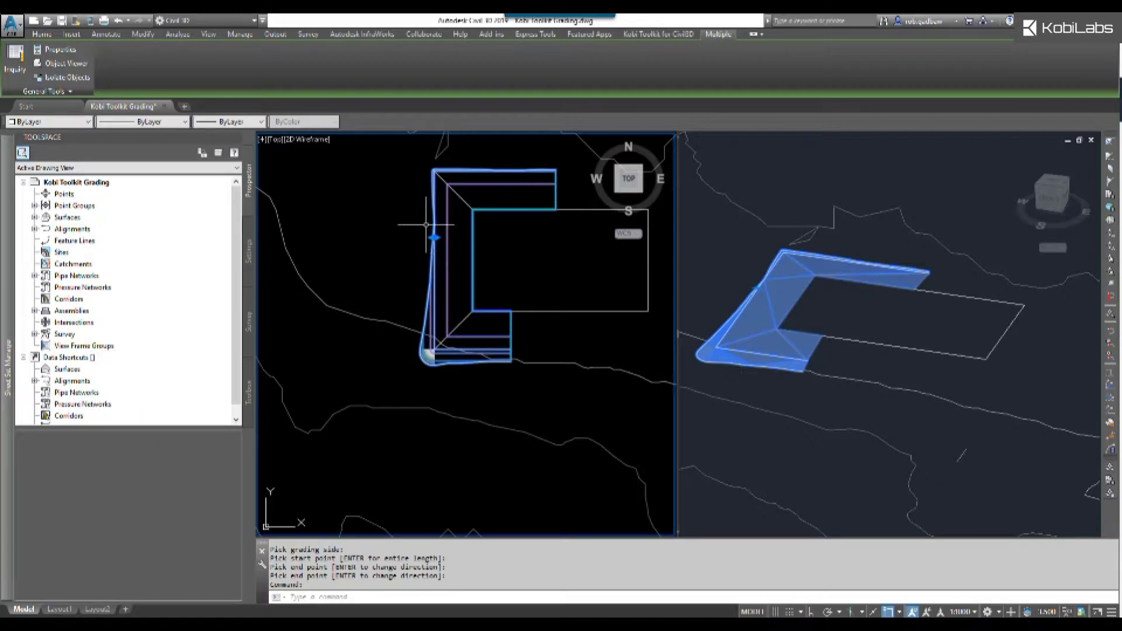
scroll(427, 231, "up", 5)
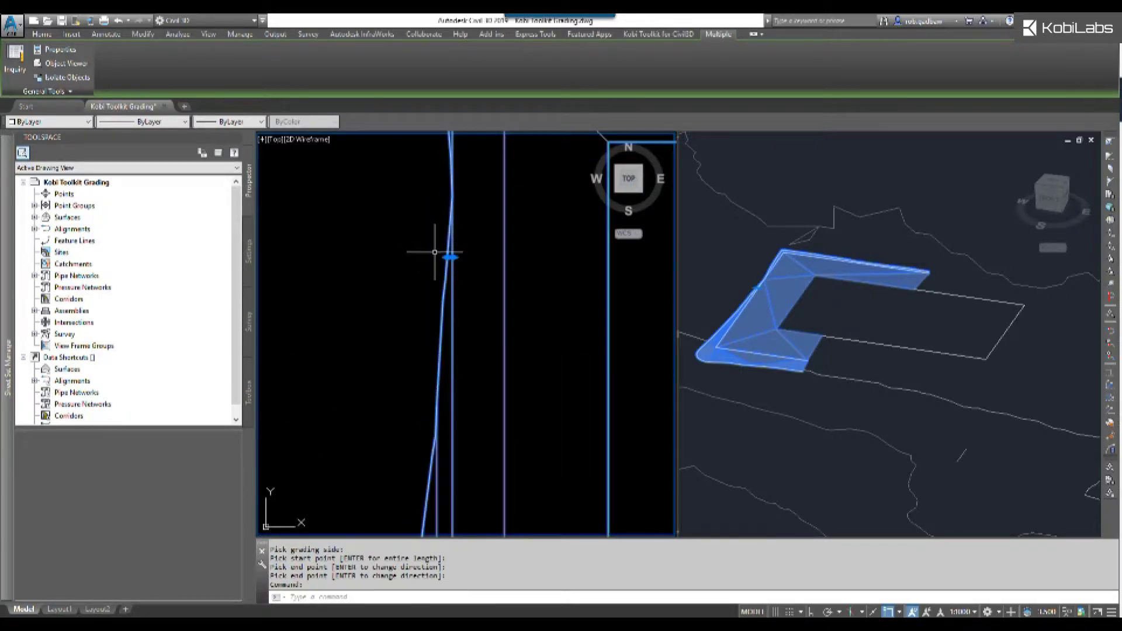
scroll(438, 261, "up", 2)
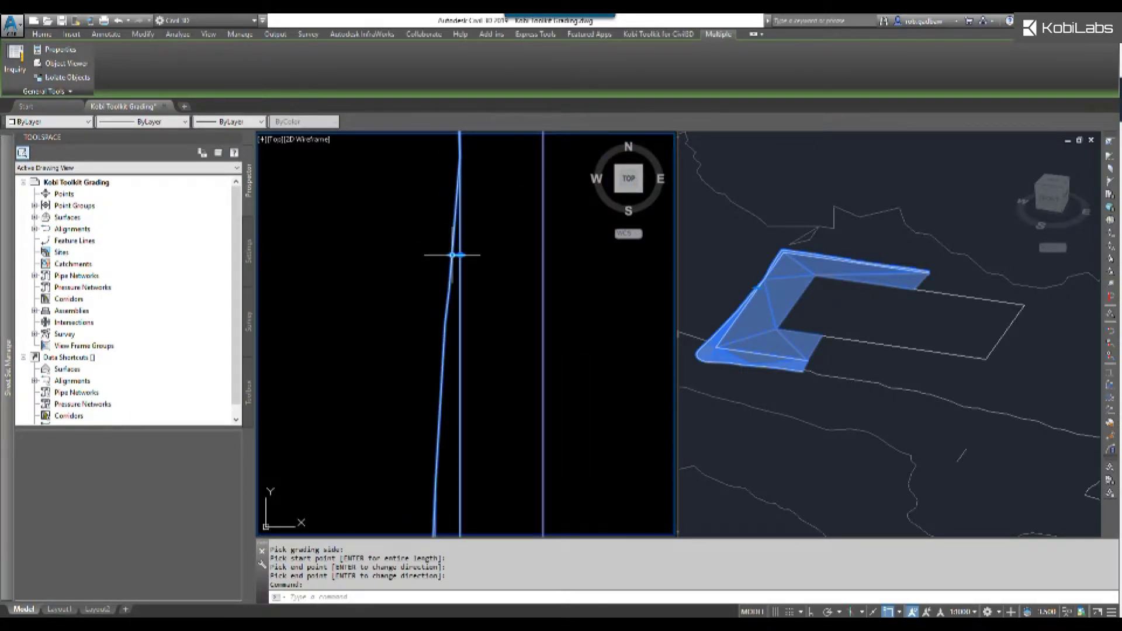
left_click(453, 255)
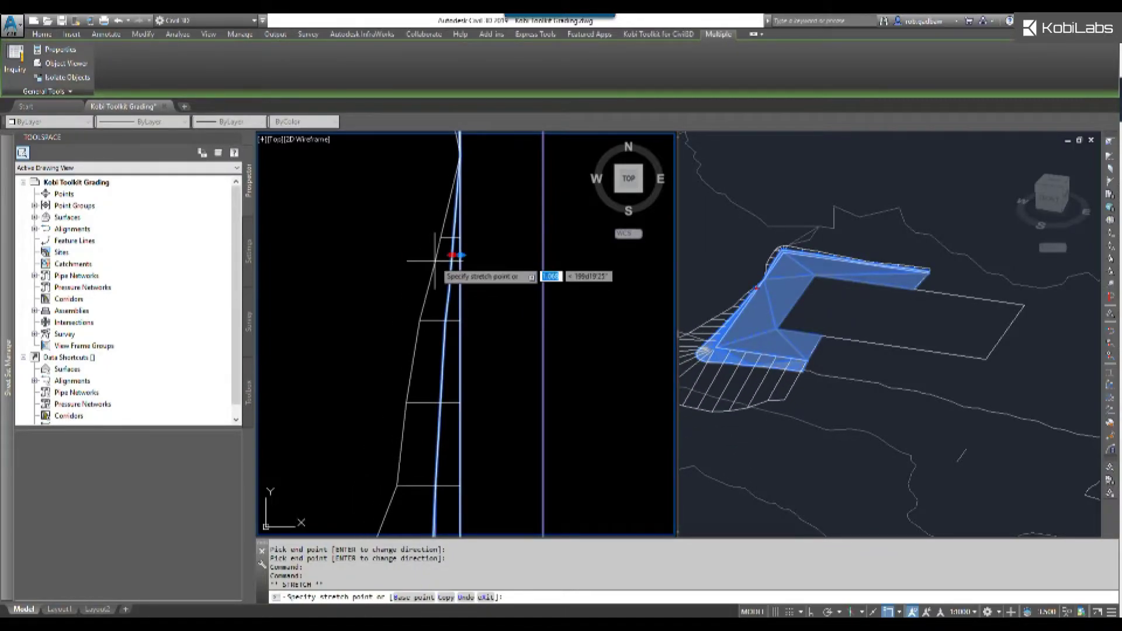
left_click(430, 261)
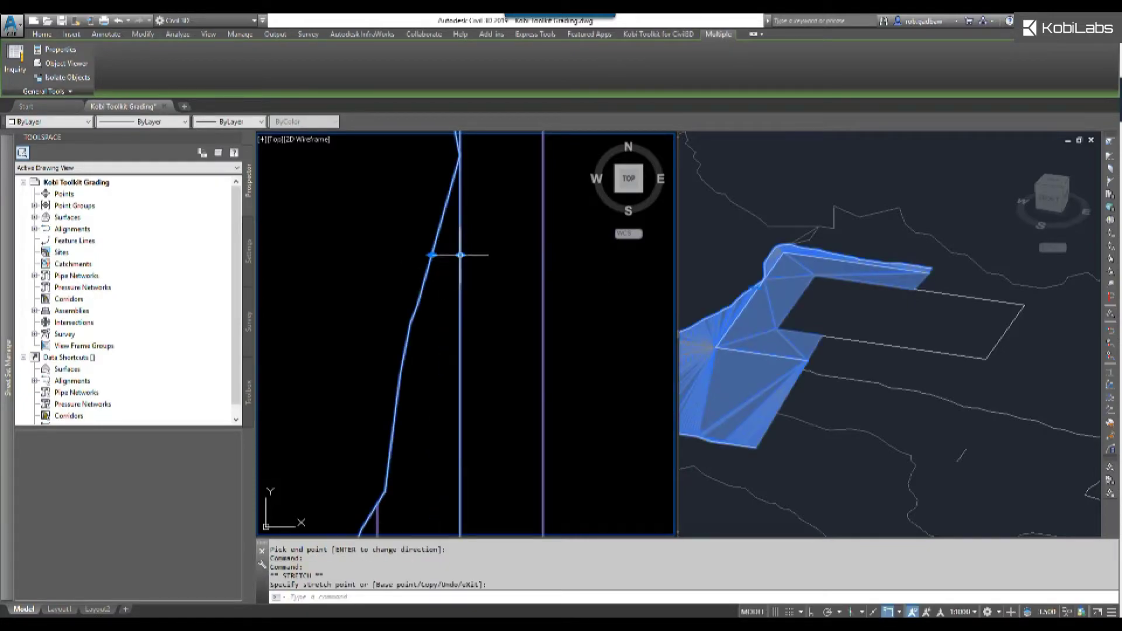
left_click(461, 255)
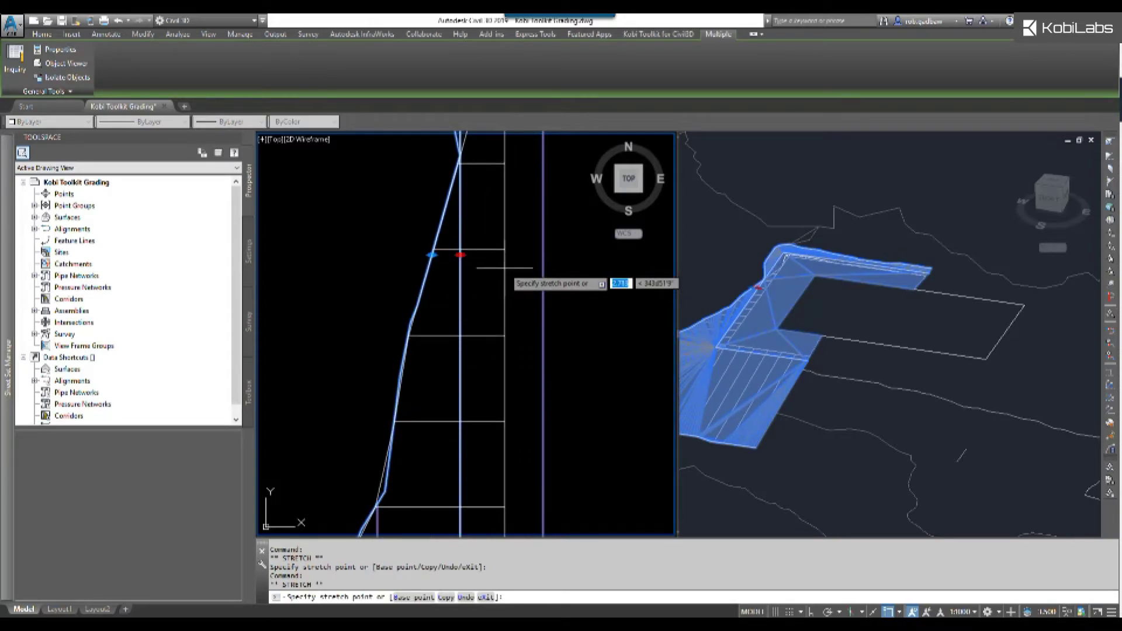
left_click(505, 267)
scroll(483, 256, "down", 3)
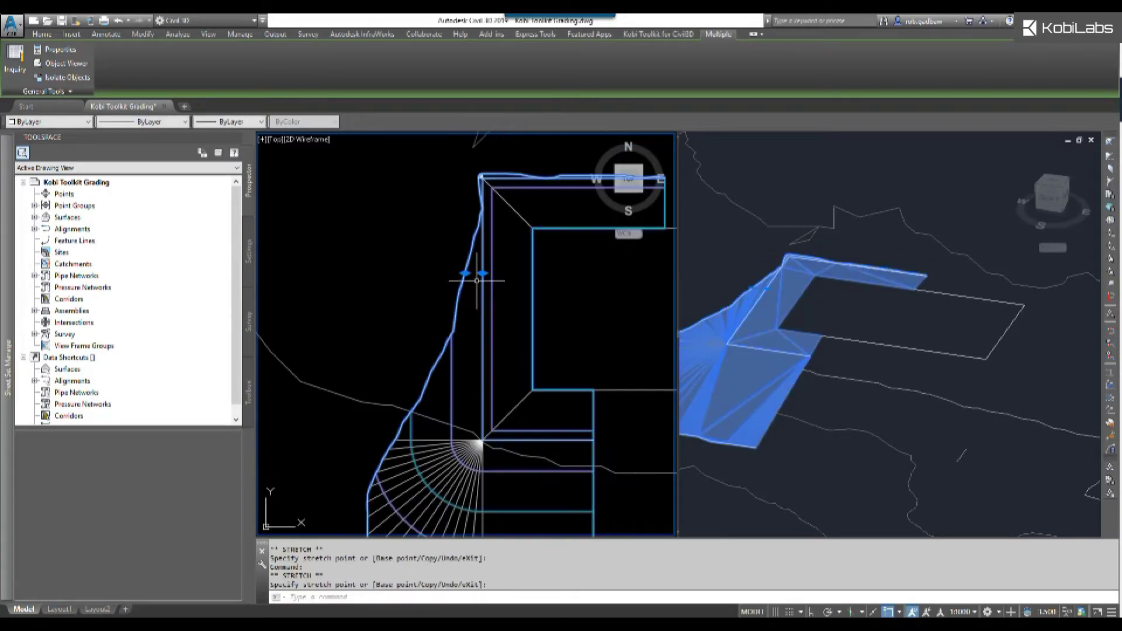
key("Escape")
key("Escape")
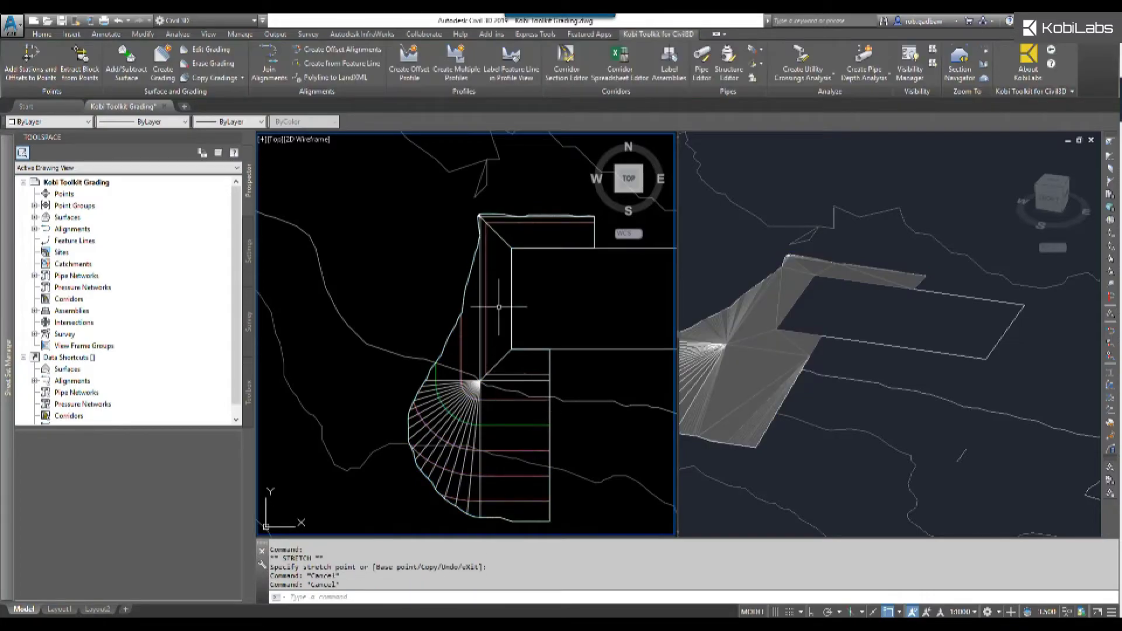
left_click(490, 332)
right_click(500, 333)
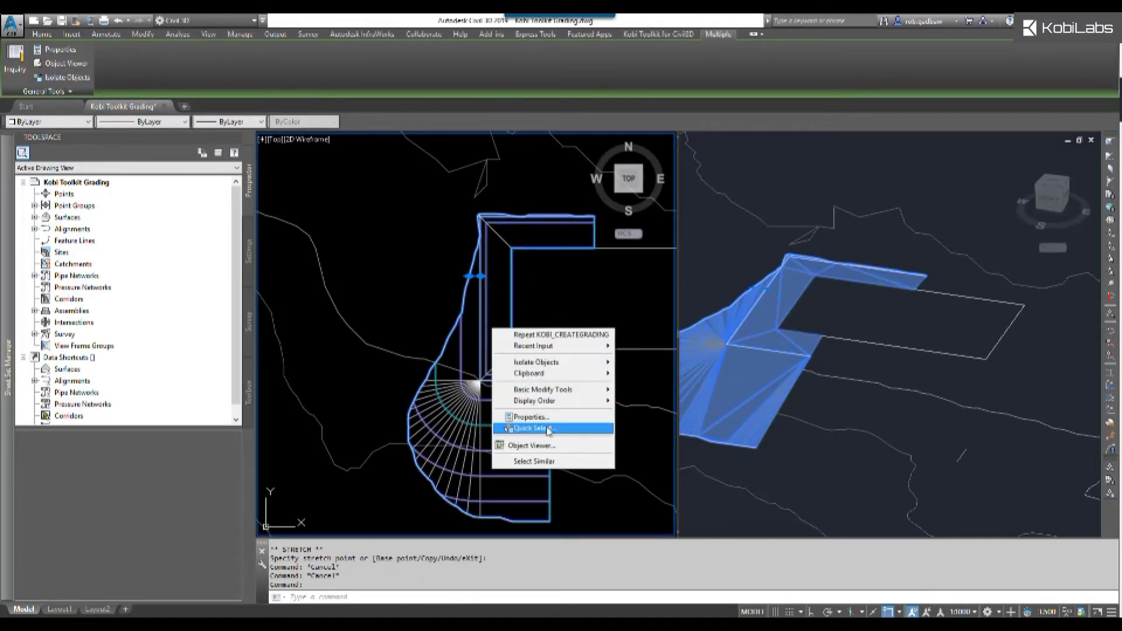
left_click(546, 446)
mouse_move(591, 448)
left_mouse_down()
mouse_move(543, 388)
mouse_move(563, 261)
mouse_move(510, 340)
mouse_move(531, 380)
mouse_move(524, 350)
left_mouse_up()
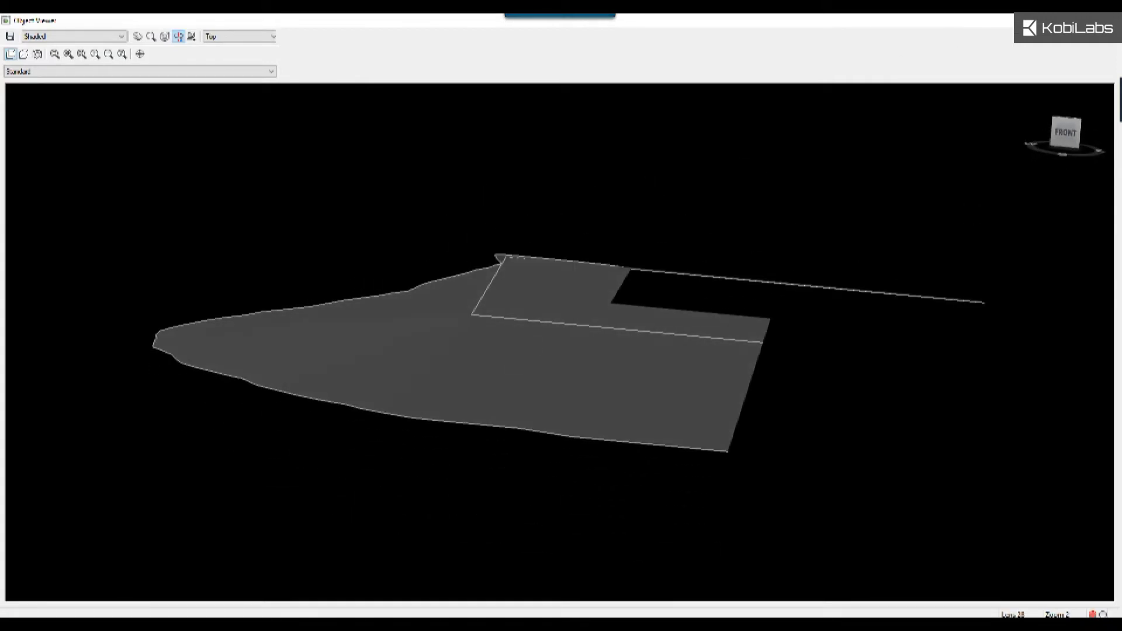